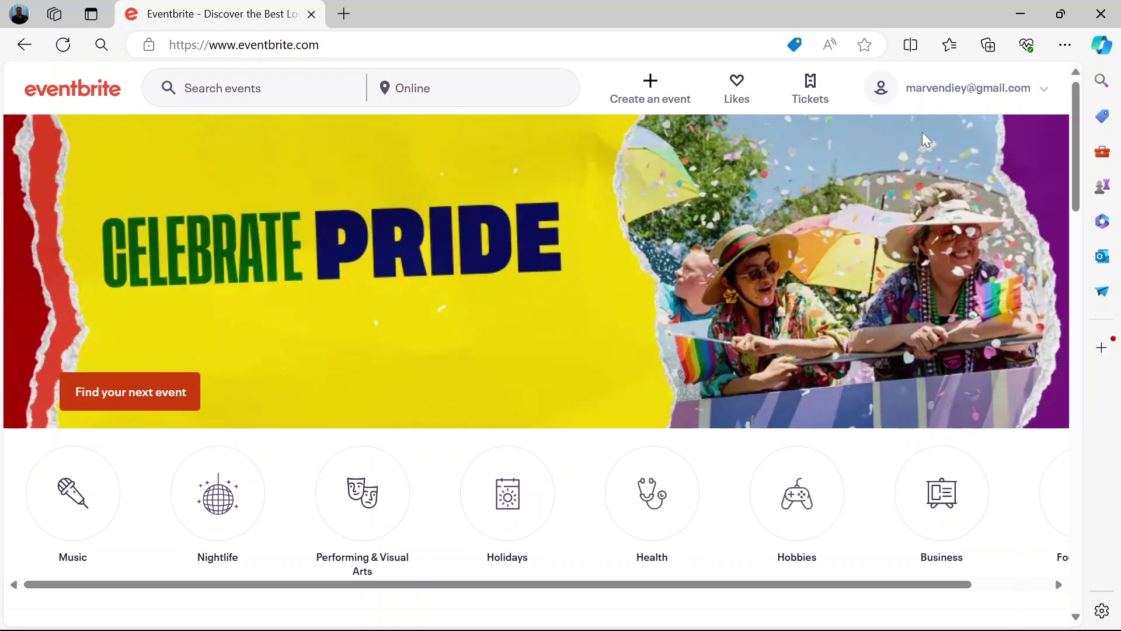
Start a new event using 'Create an event' in the Eventbrite header.
{"action": "mouse_move", "coordinate": [958, 111]}
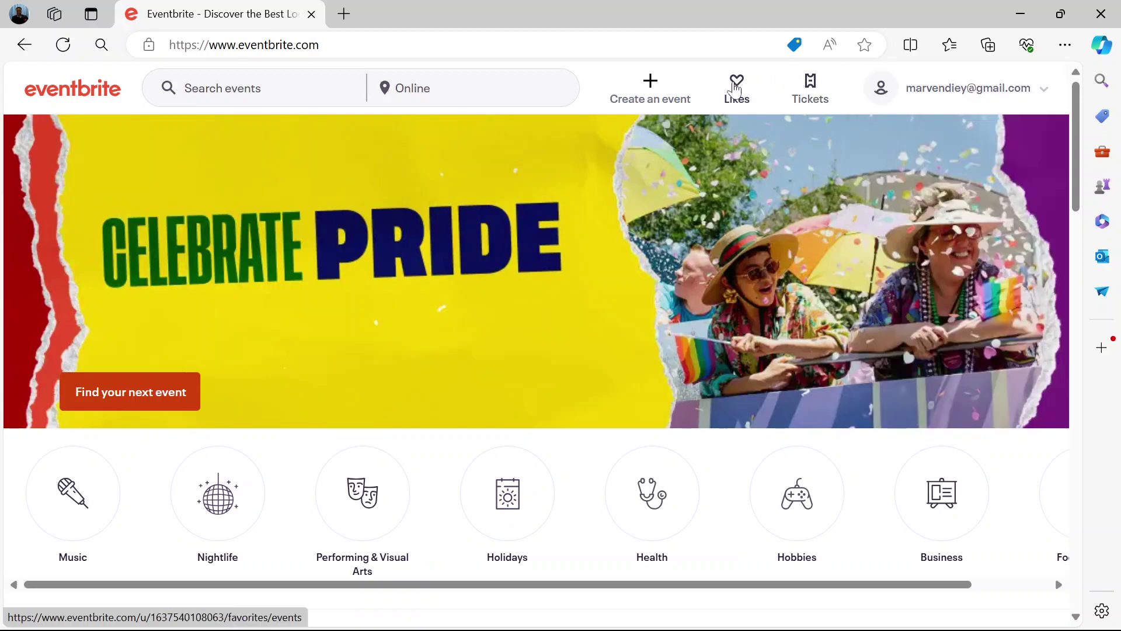
{"action": "left_click", "coordinate": [652, 85]}
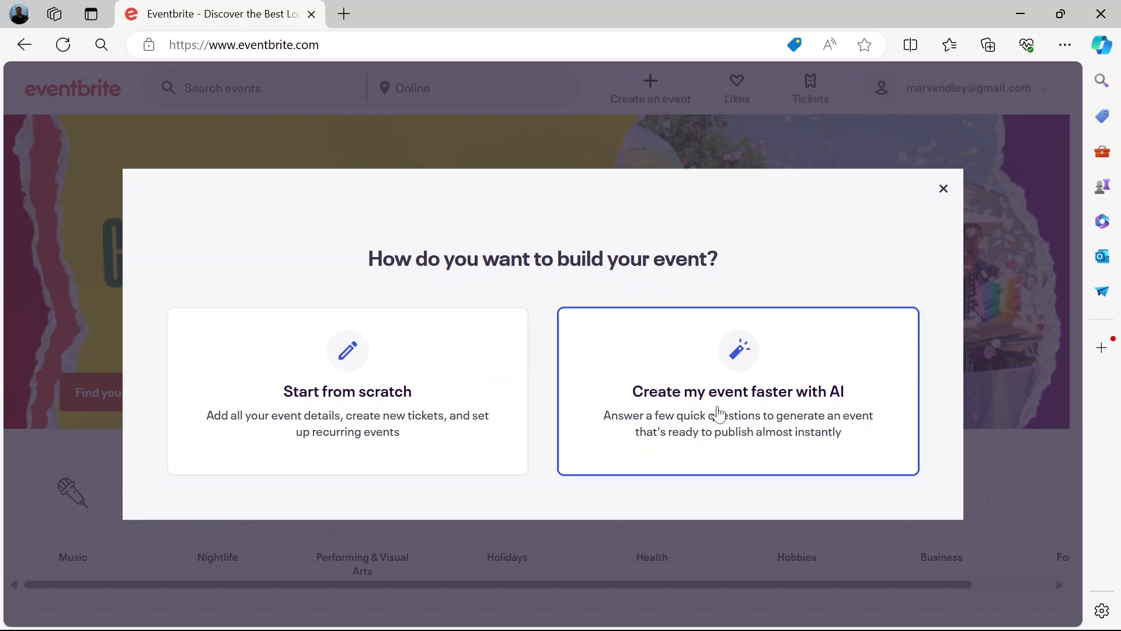
Choose AI-assisted creation and pick Performing & Visual Arts as the event type.
{"action": "left_click", "coordinate": [348, 373]}
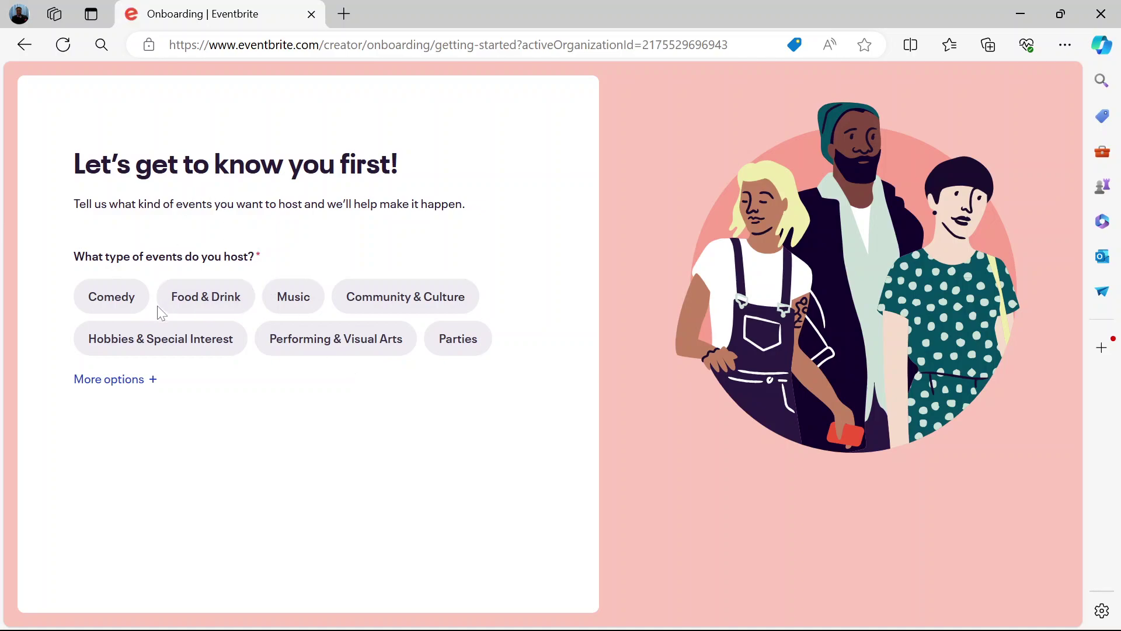
{"action": "mouse_move", "coordinate": [152, 628]}
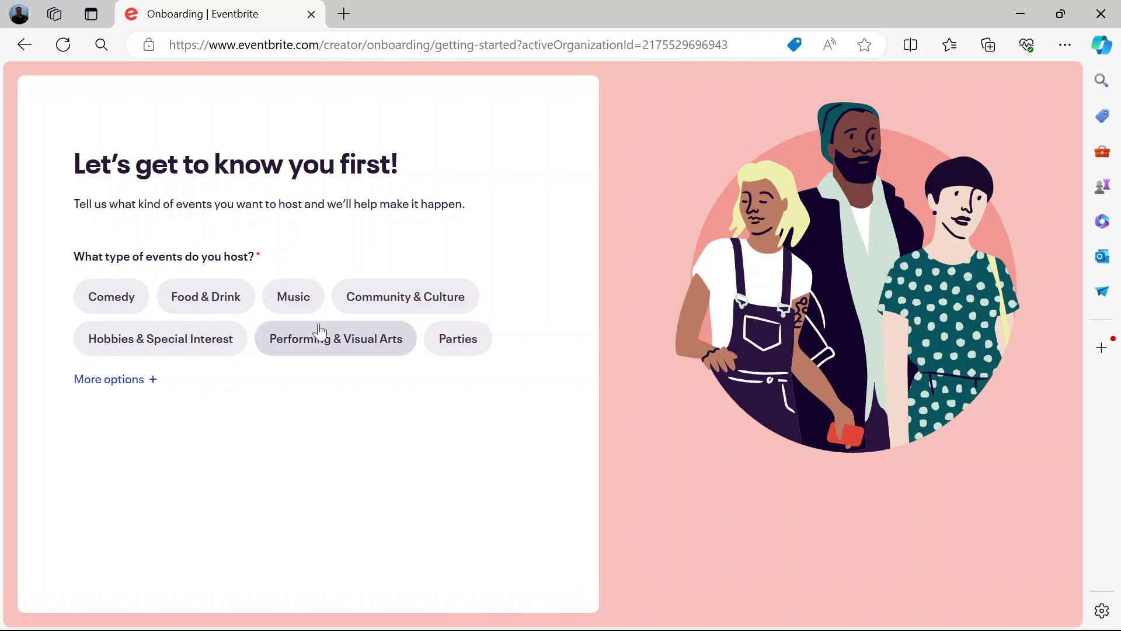
{"action": "left_click", "coordinate": [322, 334]}
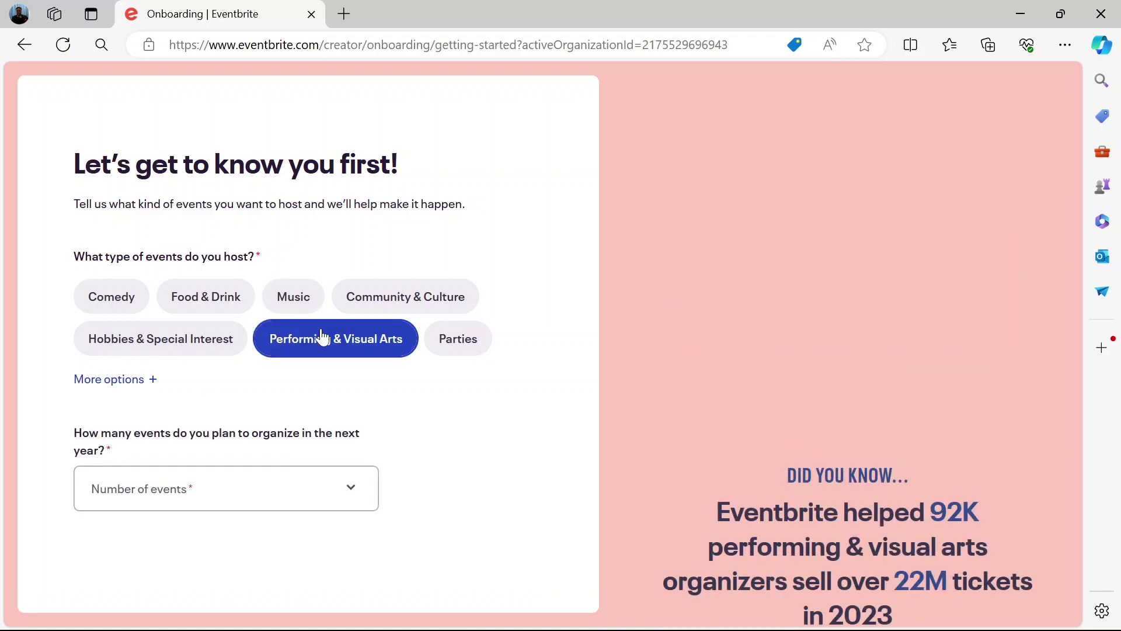
Set 5-10 events a year and a typical size of up to 25 people, then continue.
{"action": "left_click", "coordinate": [186, 491]}
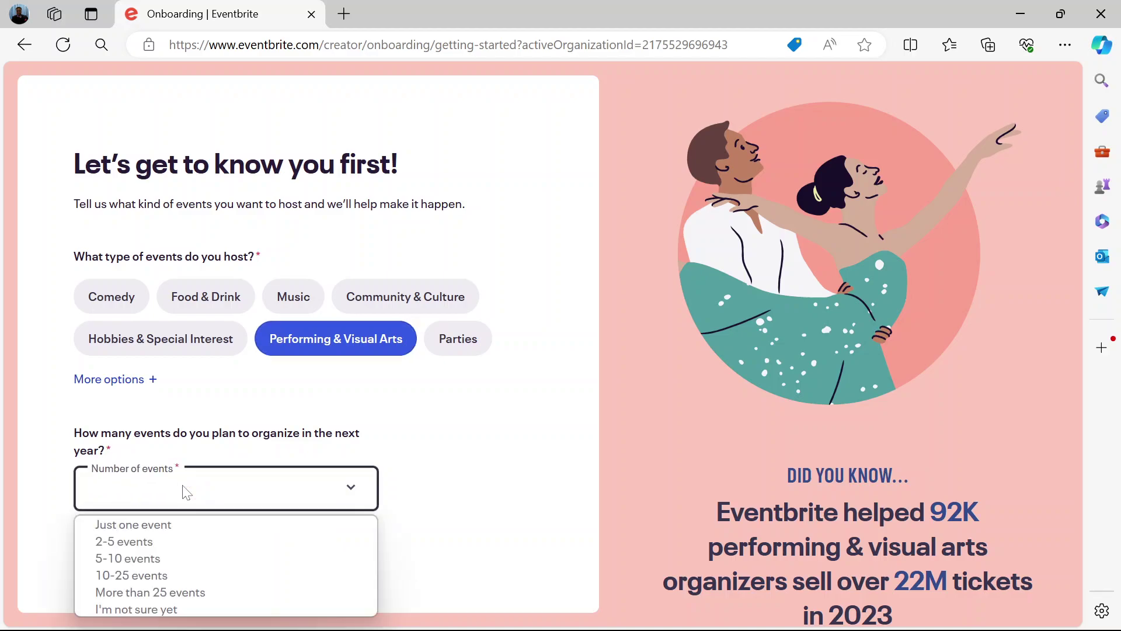
{"action": "left_click", "coordinate": [154, 559]}
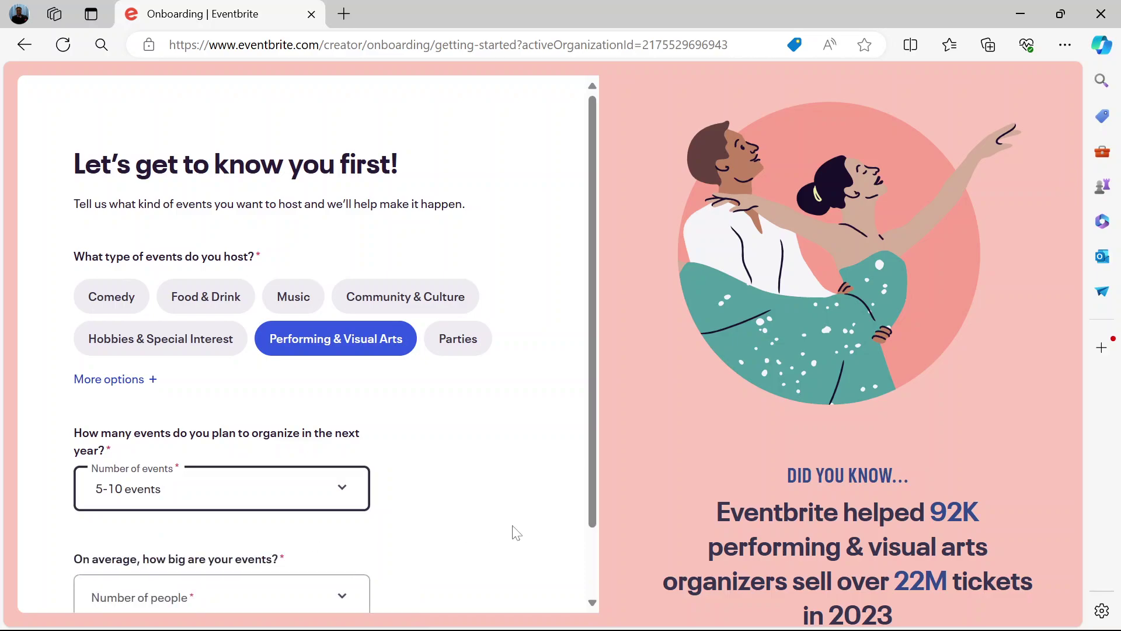
{"action": "scroll", "coordinate": [512, 531], "scroll_direction": "down", "scroll_amount": 2}
{"action": "left_click", "coordinate": [290, 527]}
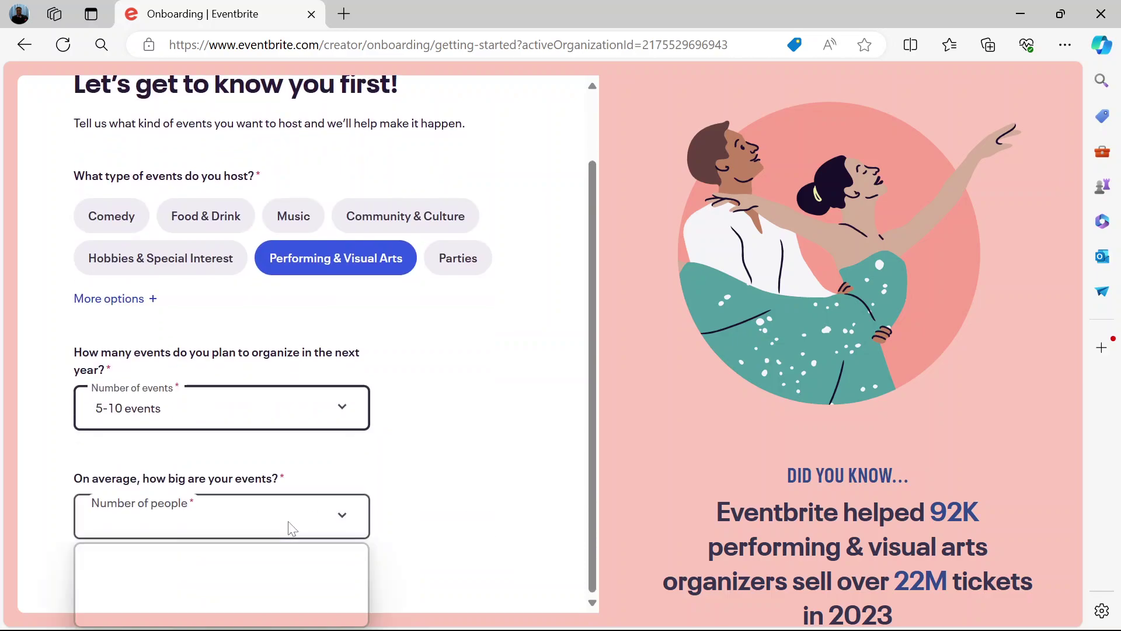
{"action": "left_click", "coordinate": [173, 551]}
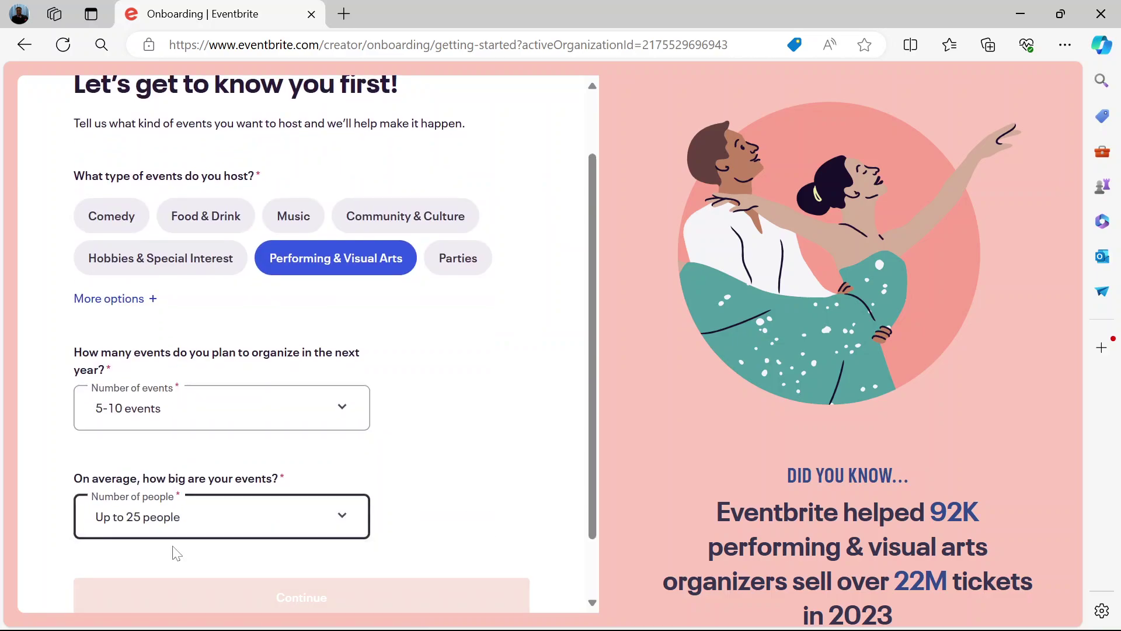
{"action": "scroll", "coordinate": [497, 491], "scroll_direction": "down", "scroll_amount": 2}
{"action": "left_click", "coordinate": [405, 528]}
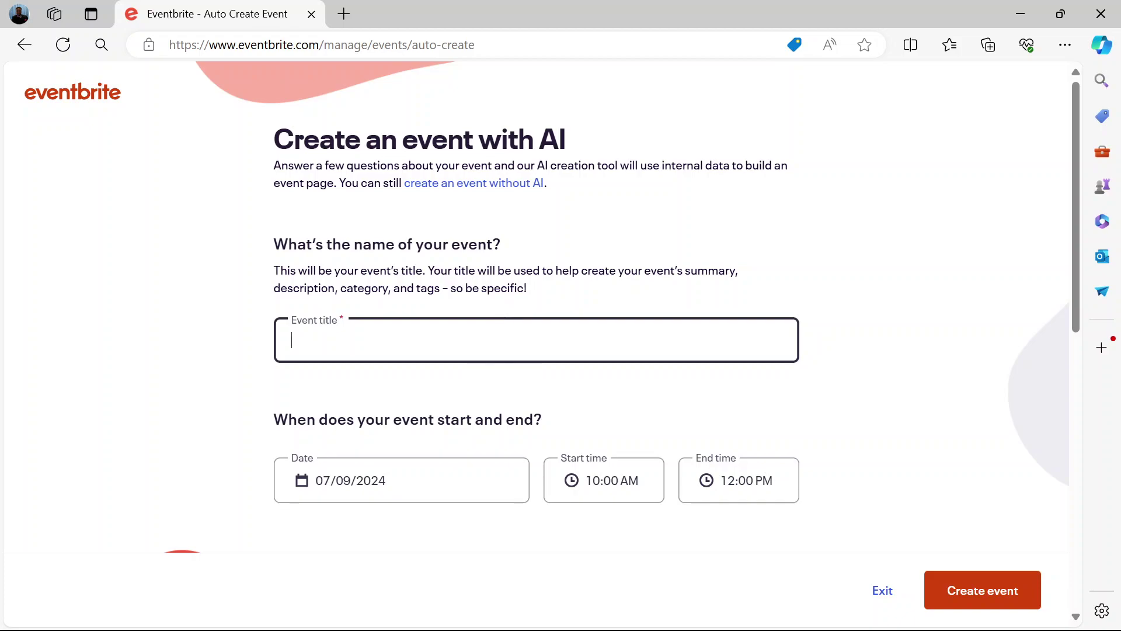
Enter 'Name of the Event' as the event title and move to the date field.
{"action": "type", "text": "Name of the Event"}
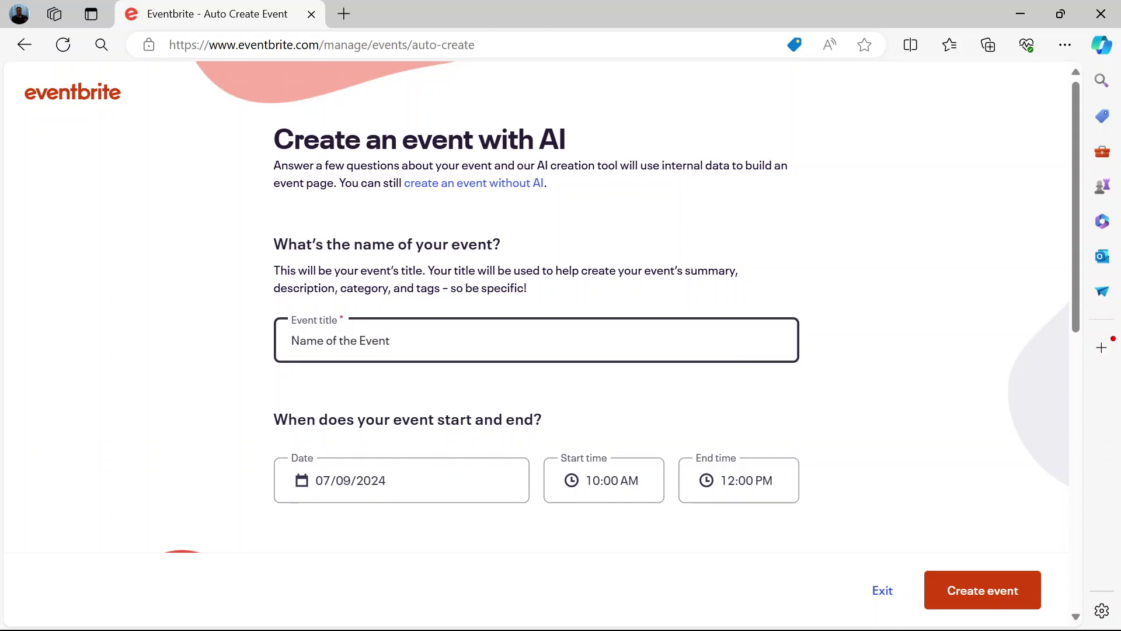
{"action": "scroll", "coordinate": [428, 327], "scroll_direction": "down", "scroll_amount": 3}
{"action": "key", "text": "Tab"}
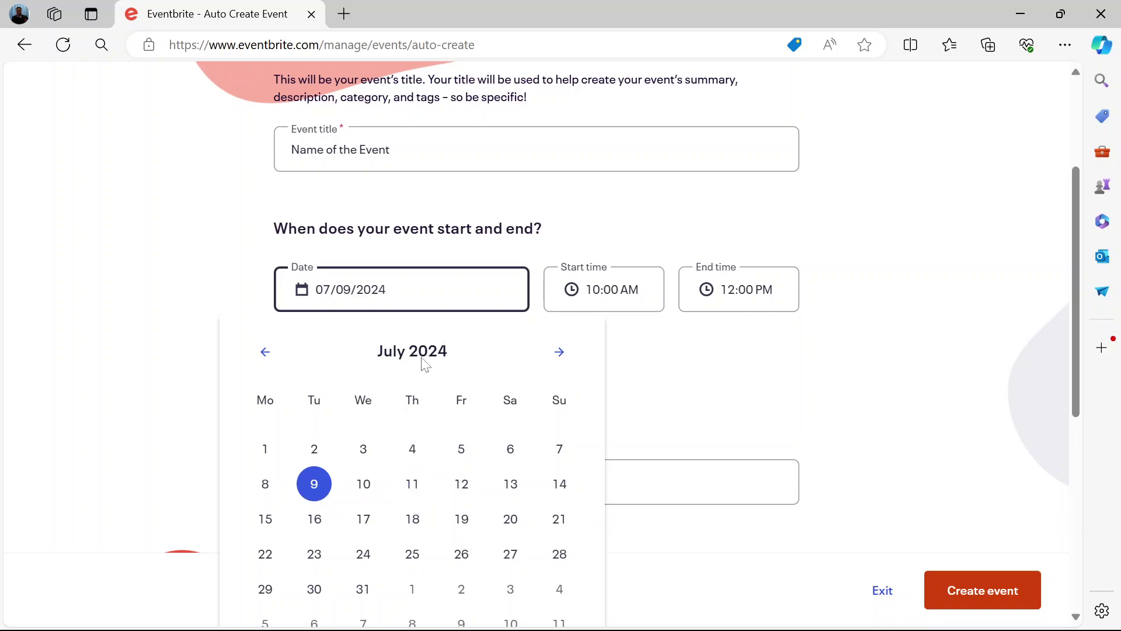
Set the date to July 11, 2024, with start 12:30 AM and end 1:30 AM.
{"action": "left_click", "coordinate": [413, 484]}
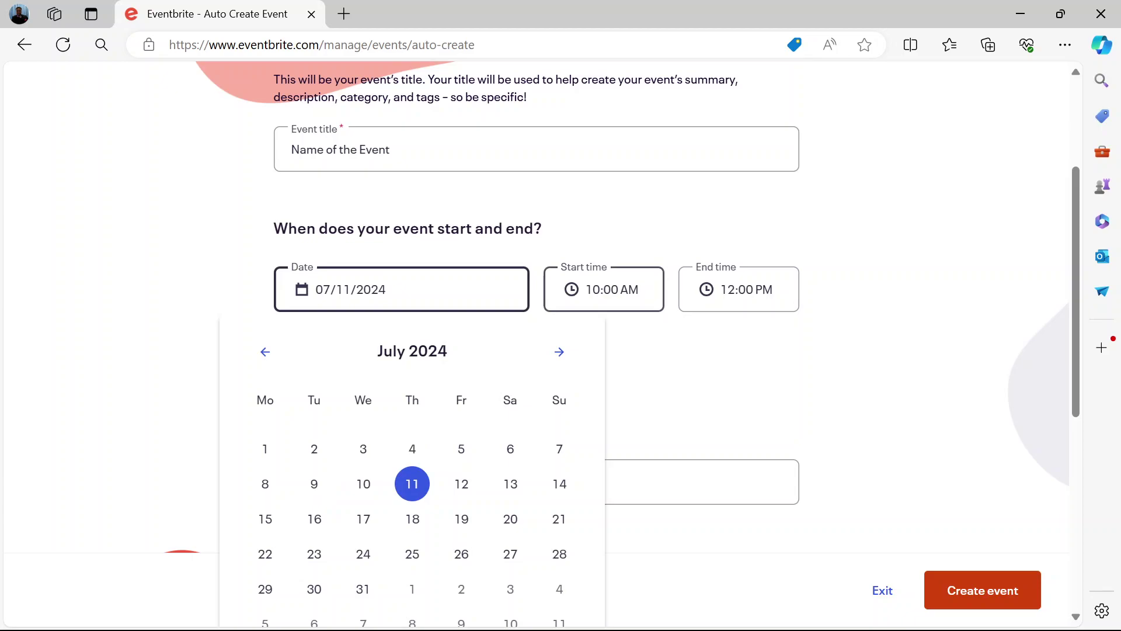
{"action": "left_click", "coordinate": [620, 289]}
{"action": "left_click", "coordinate": [593, 363]}
{"action": "left_click", "coordinate": [682, 301]}
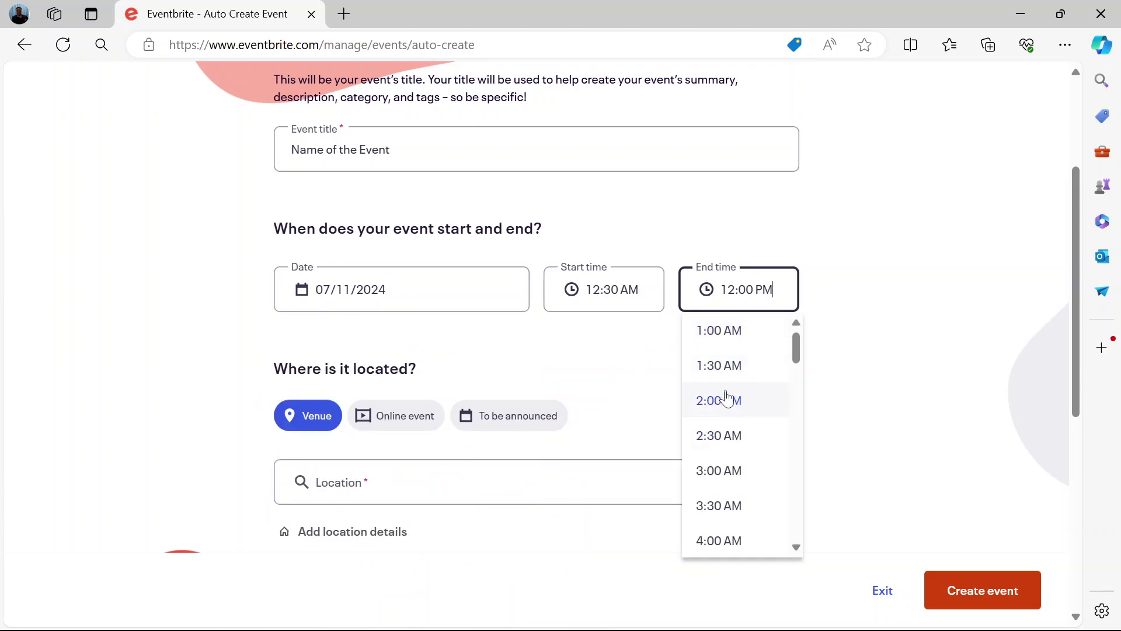
{"action": "left_click", "coordinate": [729, 373]}
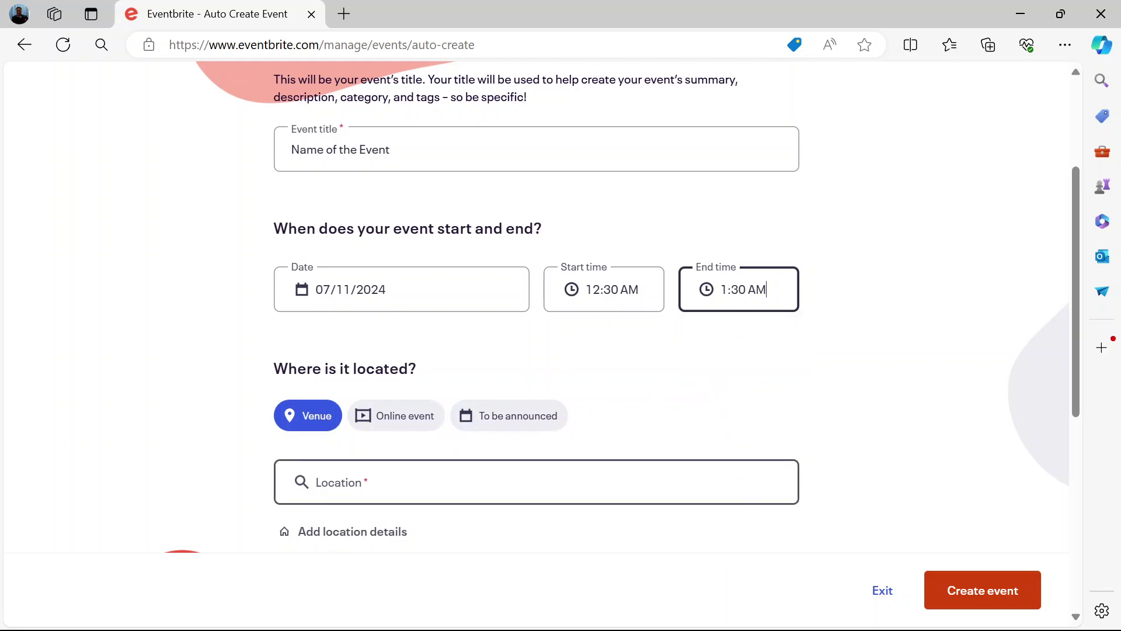
{"action": "left_click", "coordinate": [327, 491]}
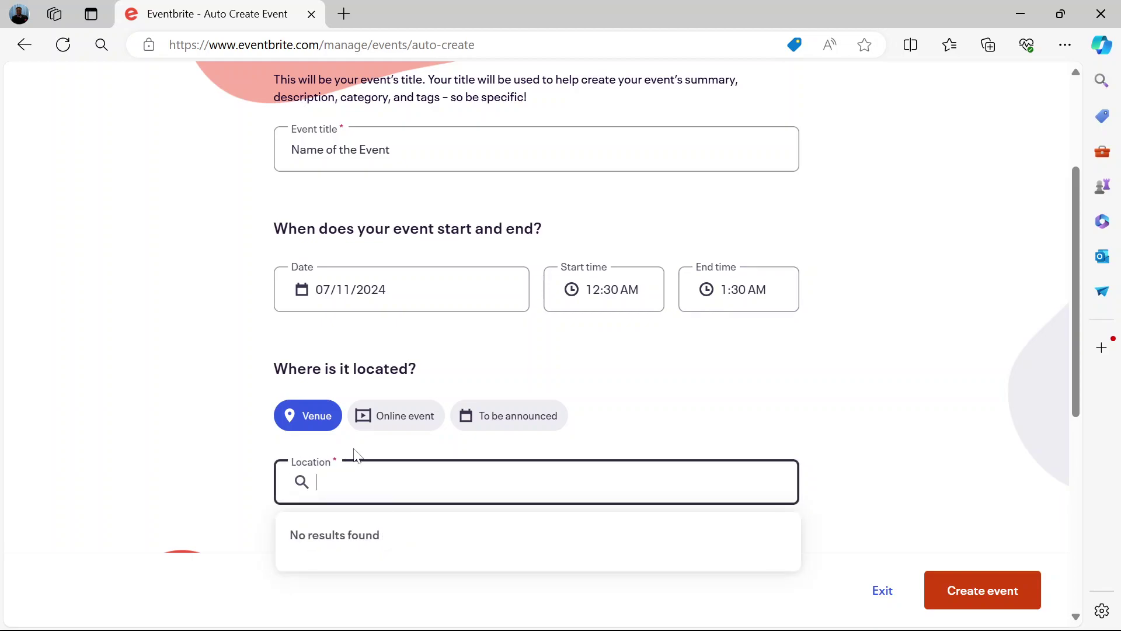
Make it an online event and mark the tickets as free.
{"action": "left_click", "coordinate": [409, 428]}
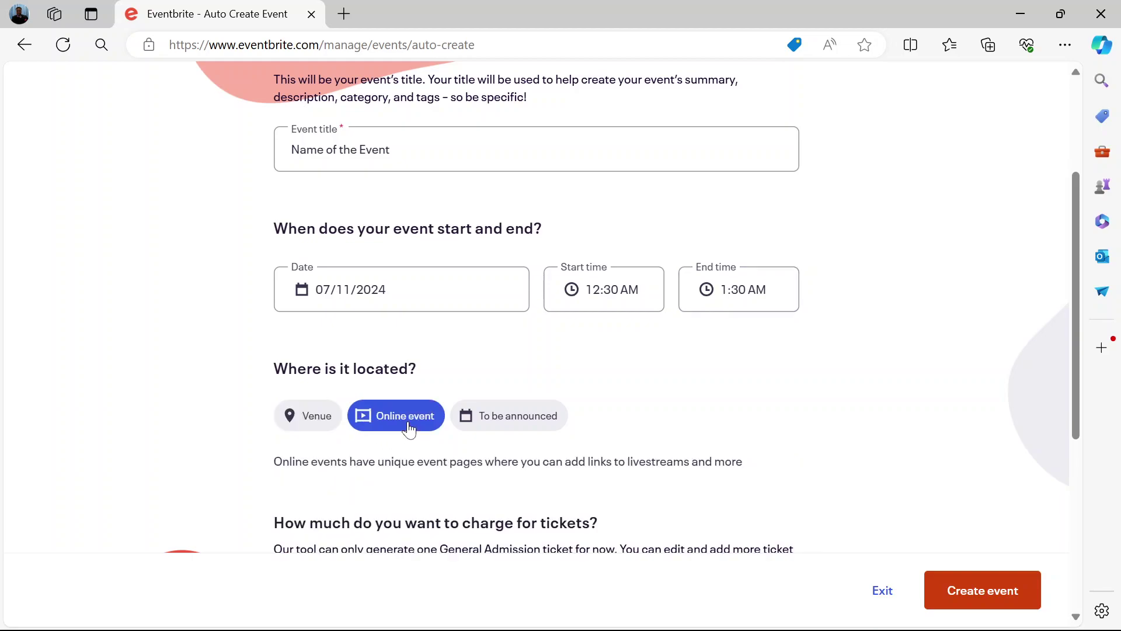
{"action": "scroll", "coordinate": [409, 428], "scroll_direction": "down", "scroll_amount": 5}
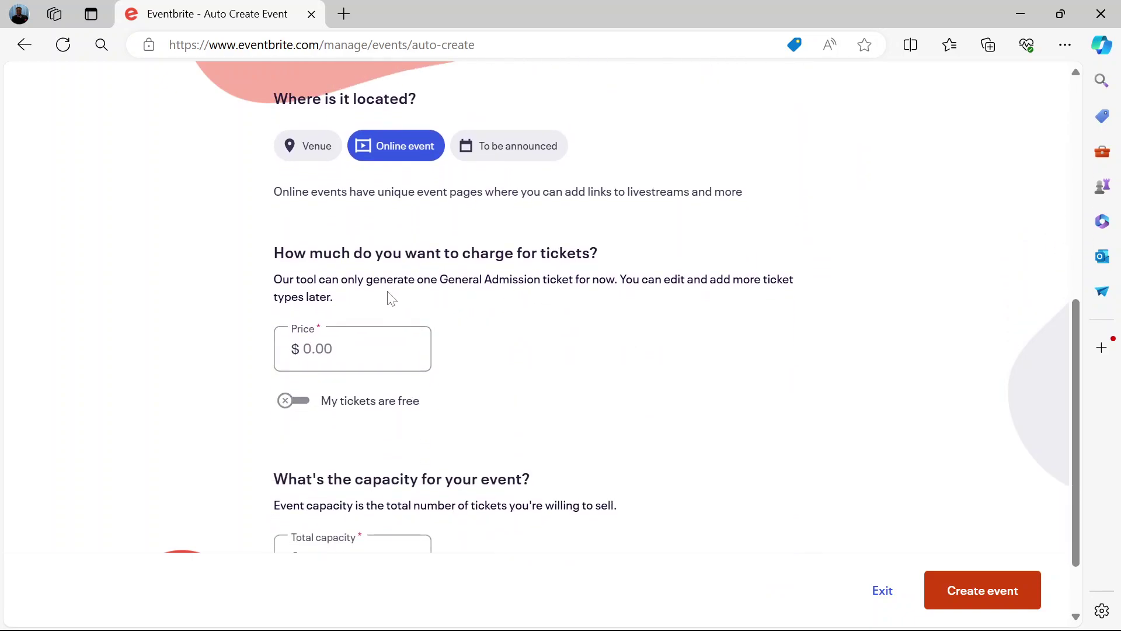
{"action": "left_click", "coordinate": [304, 402]}
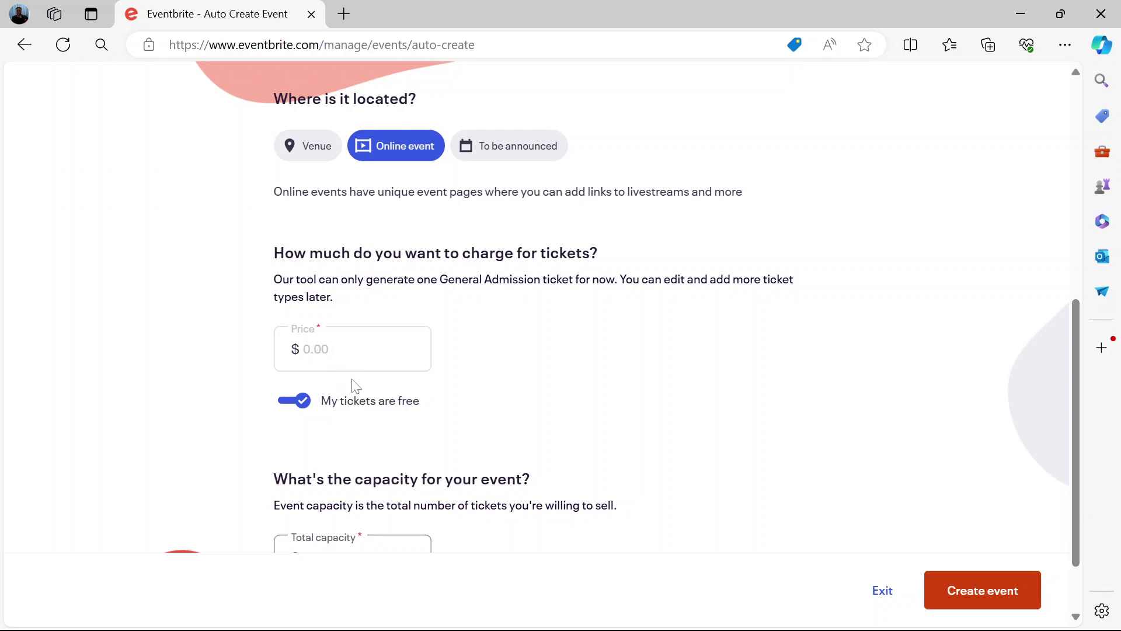
{"action": "scroll", "coordinate": [706, 458], "scroll_direction": "down", "scroll_amount": 1}
Set total capacity to 13 and generate the event.
{"action": "left_click", "coordinate": [422, 470]}
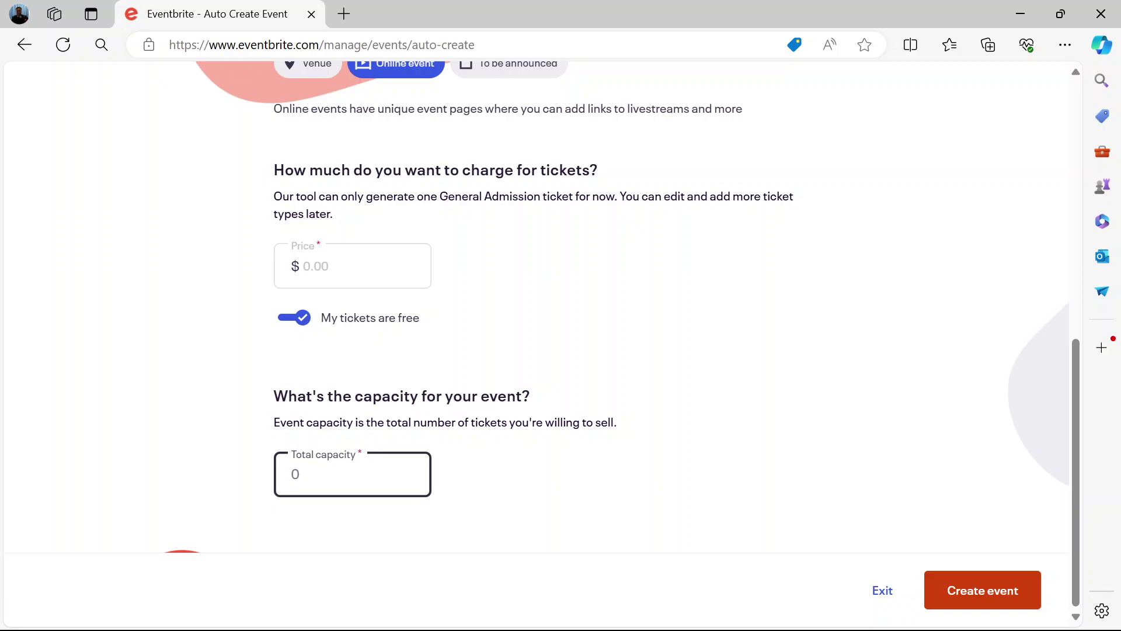
{"action": "type", "text": "15"}
{"action": "key", "text": "BackSpace"}
{"action": "type", "text": "3"}
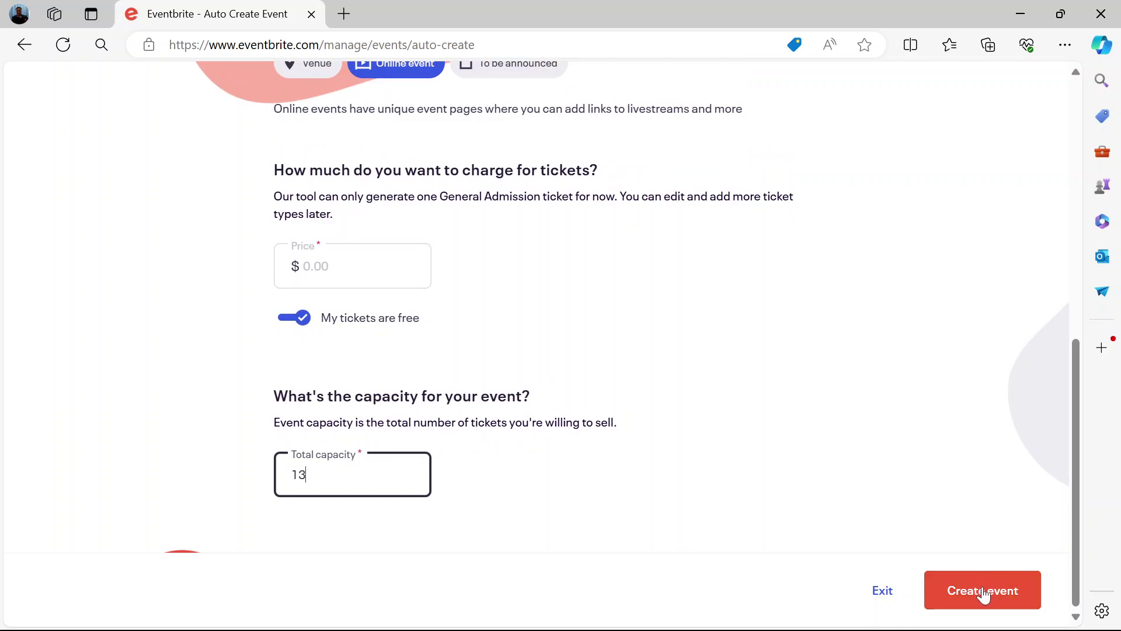
{"action": "left_click", "coordinate": [985, 592]}
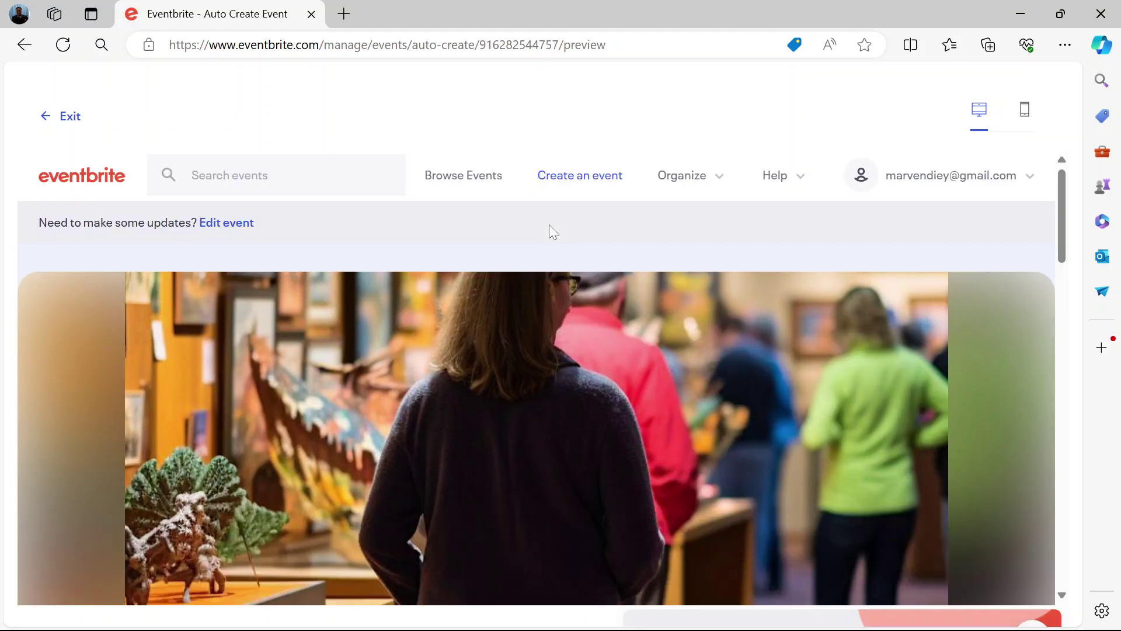
Scroll through the art-gallery event preview, then open 'Name of the Event' for editing.
{"action": "scroll", "coordinate": [548, 225], "scroll_direction": "down", "scroll_amount": 3}
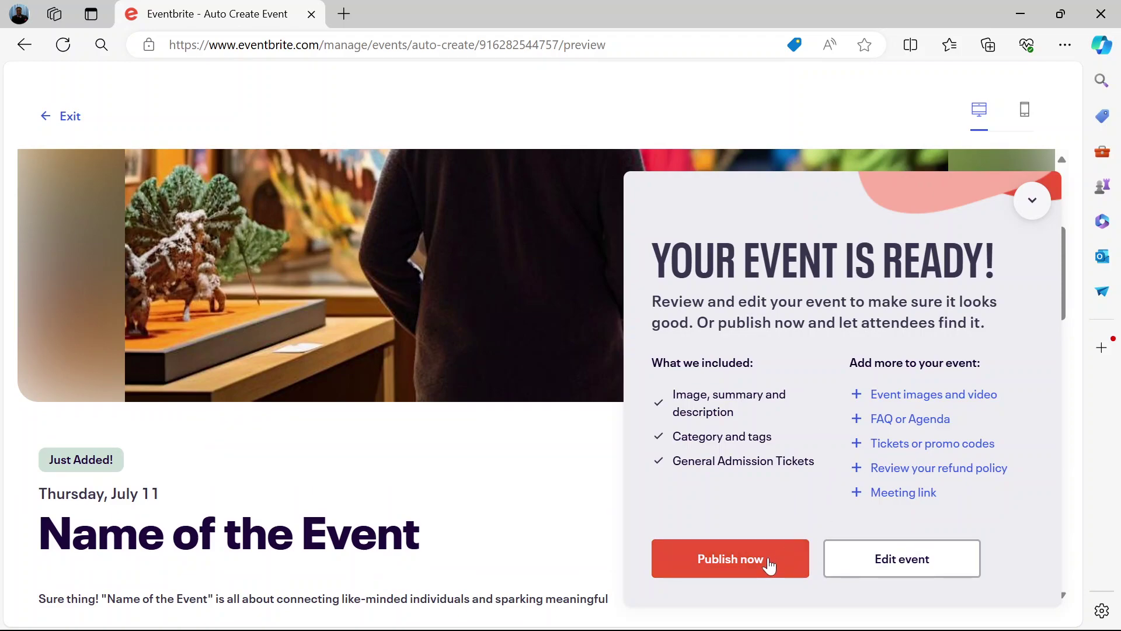
{"action": "scroll", "coordinate": [425, 523], "scroll_direction": "down", "scroll_amount": 10}
{"action": "scroll", "coordinate": [427, 525], "scroll_direction": "down", "scroll_amount": 5}
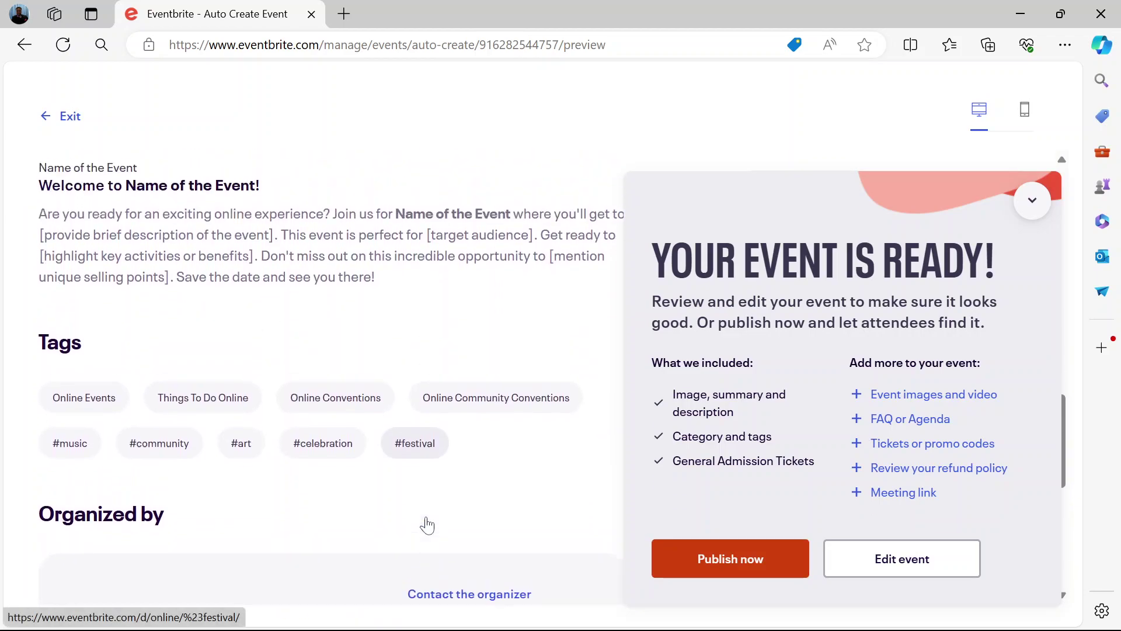
{"action": "scroll", "coordinate": [427, 525], "scroll_direction": "up", "scroll_amount": 2}
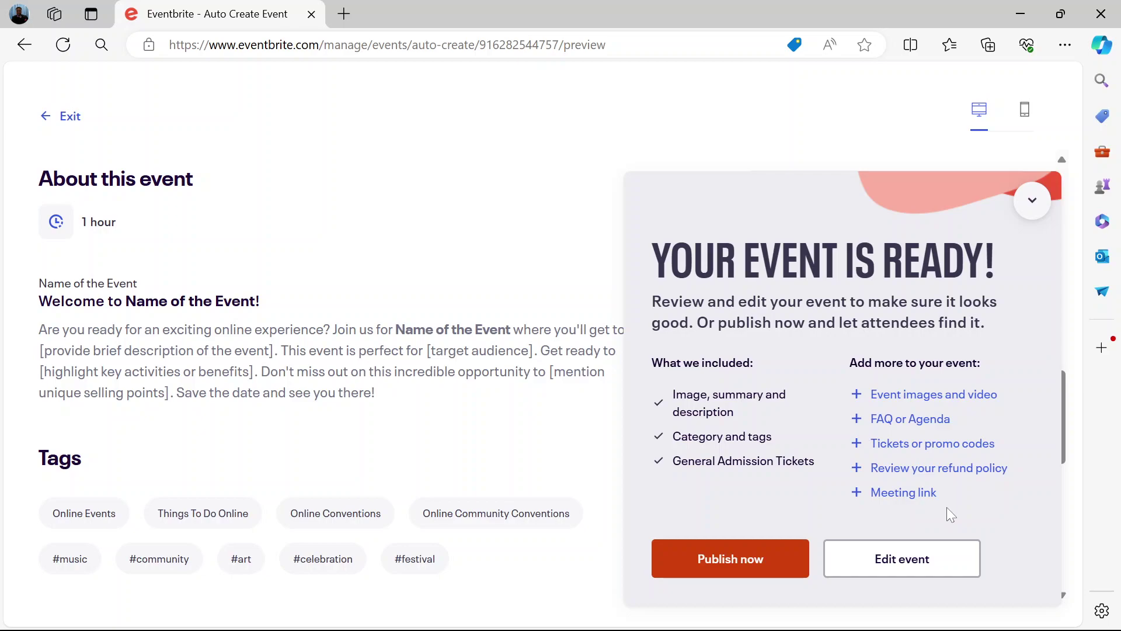
{"action": "left_click", "coordinate": [886, 562]}
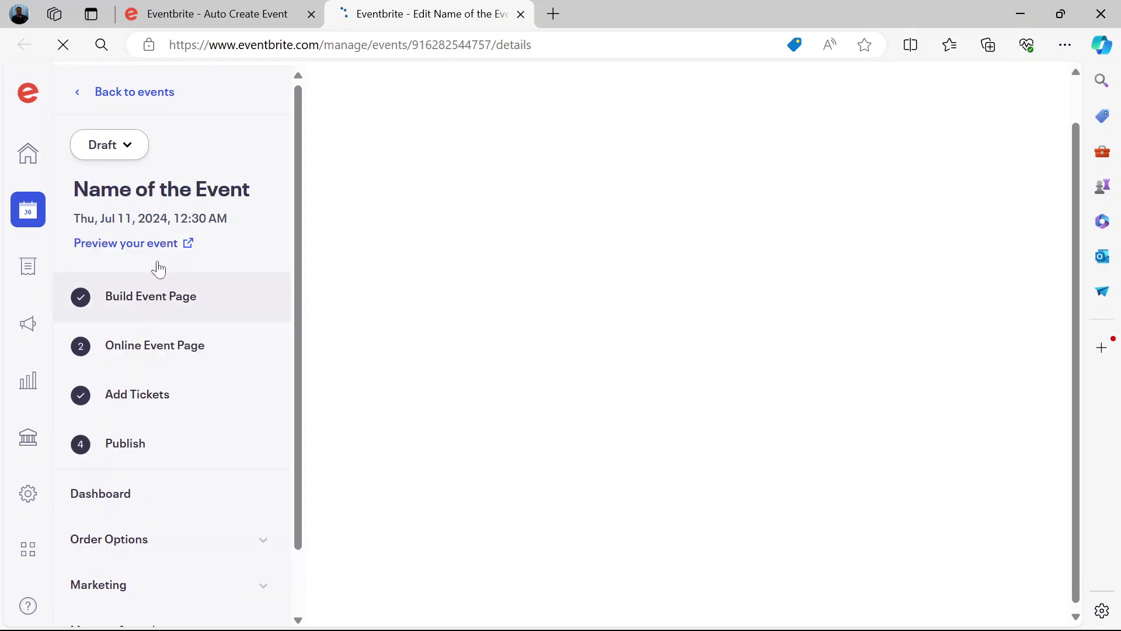
Review the 'Welcome to Name of the Event!' description and the Agenda and FAQ section options.
{"action": "left_click", "coordinate": [144, 356]}
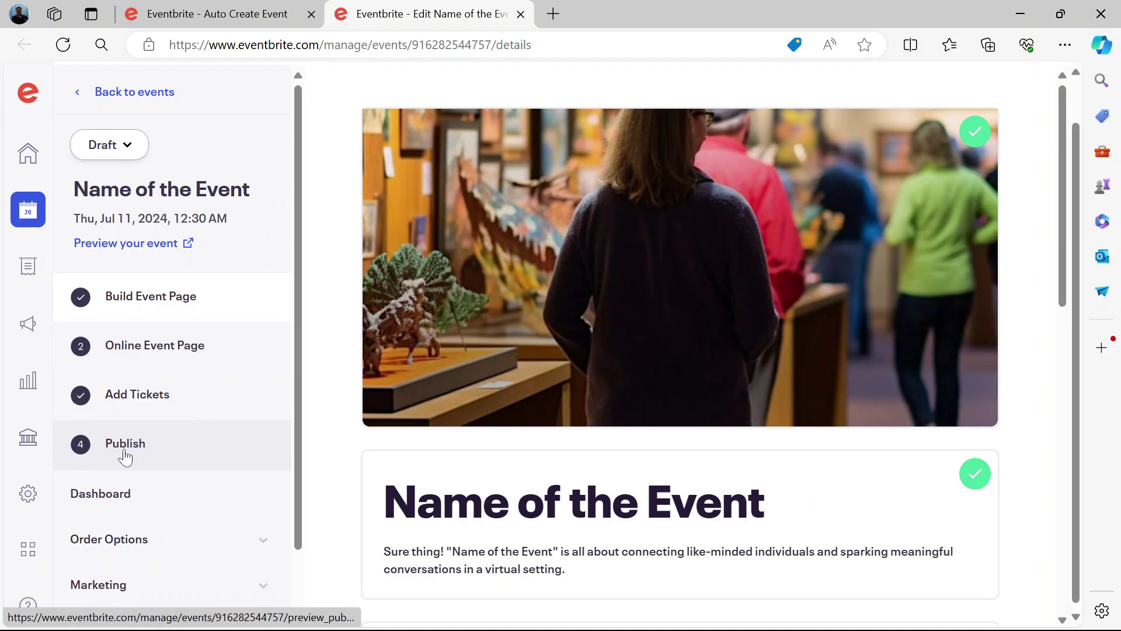
{"action": "scroll", "coordinate": [478, 520], "scroll_direction": "down", "scroll_amount": 3}
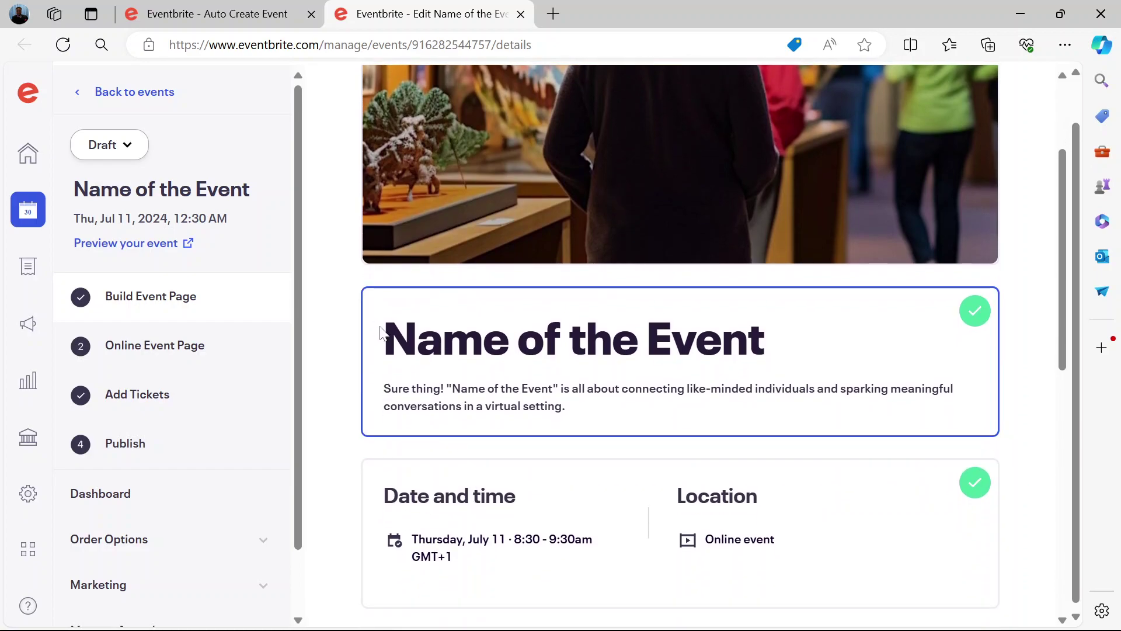
{"action": "scroll", "coordinate": [680, 346], "scroll_direction": "down", "scroll_amount": 3}
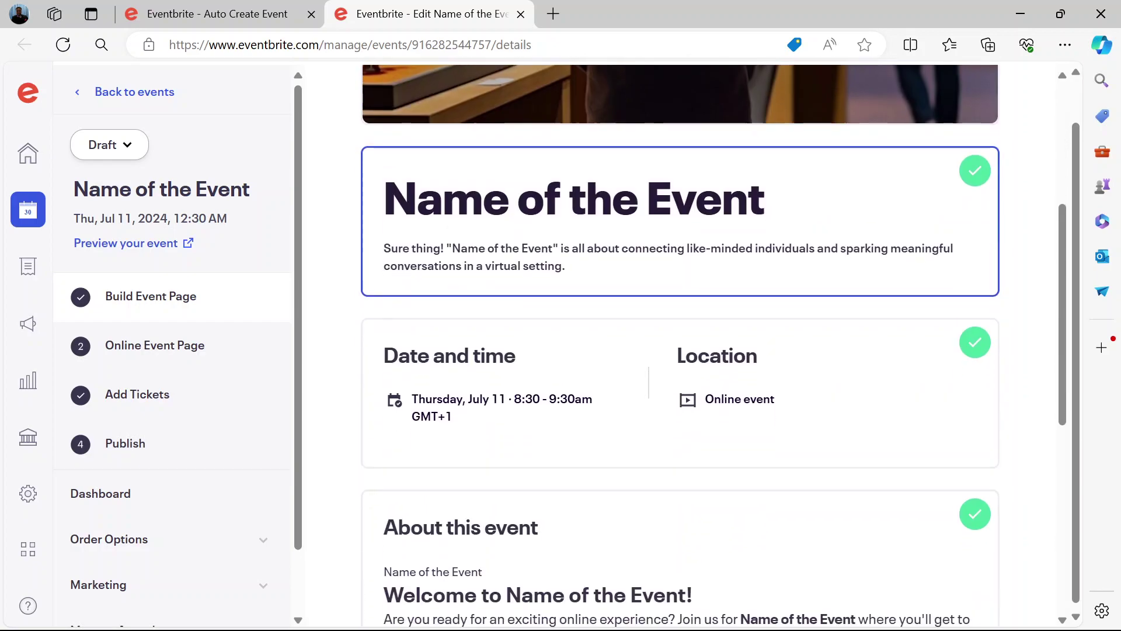
{"action": "scroll", "coordinate": [888, 510], "scroll_direction": "down", "scroll_amount": 3}
{"action": "scroll", "coordinate": [888, 509], "scroll_direction": "down", "scroll_amount": 5}
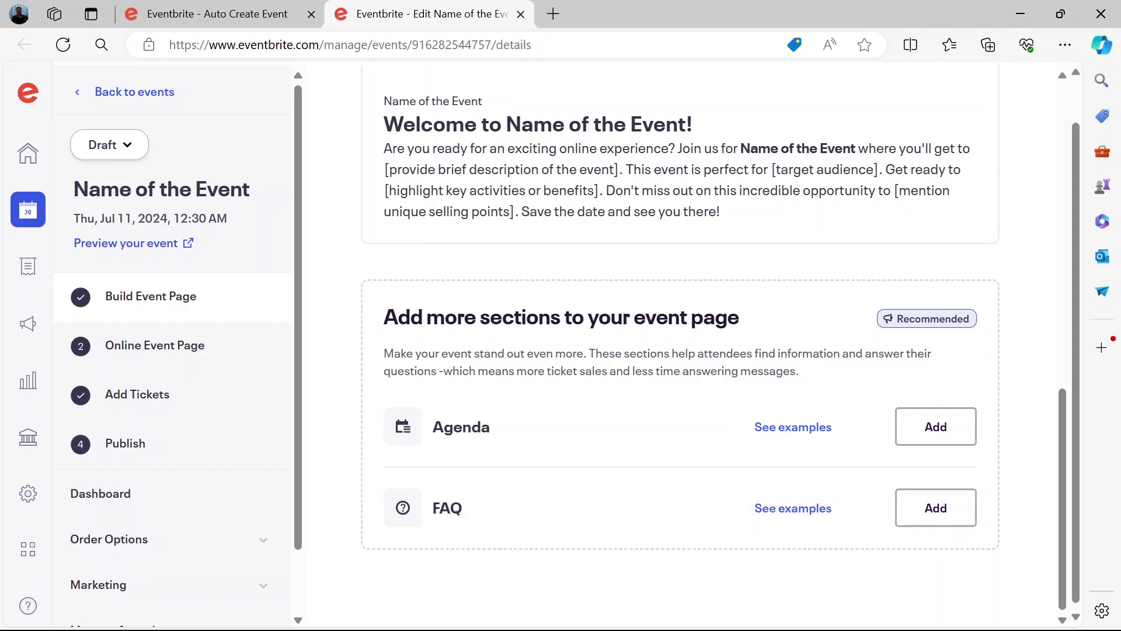
Browse the Attendee Event Page's Zoom video and additional text, image, video or link options.
{"action": "left_click", "coordinate": [178, 352]}
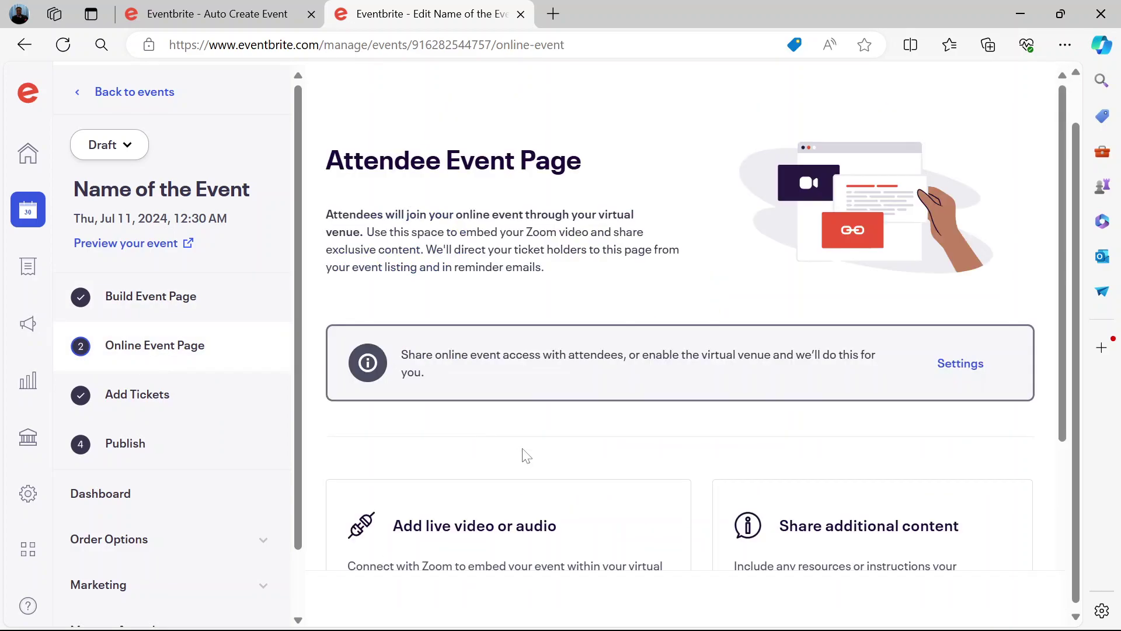
{"action": "scroll", "coordinate": [523, 455], "scroll_direction": "down", "scroll_amount": 3}
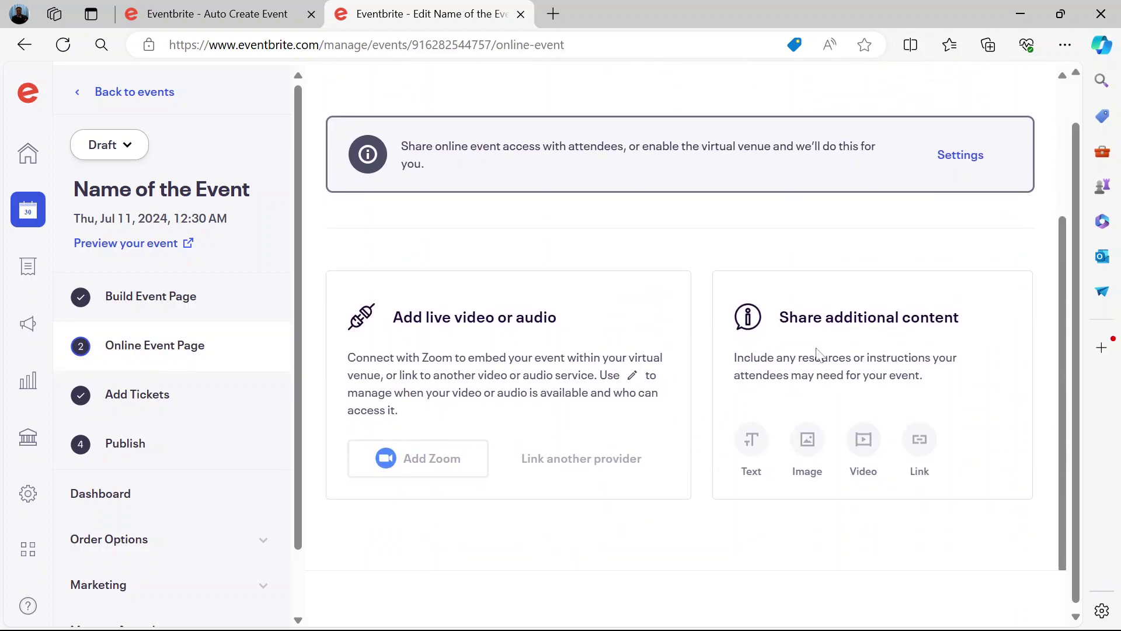
{"action": "scroll", "coordinate": [816, 350], "scroll_direction": "up", "scroll_amount": 1}
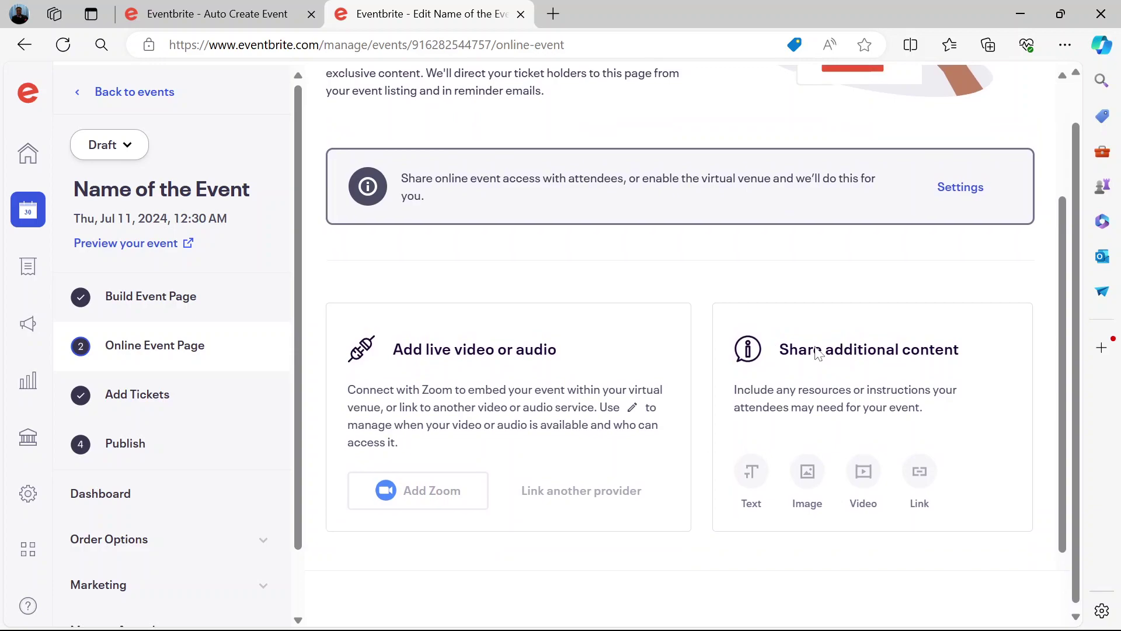
{"action": "scroll", "coordinate": [817, 351], "scroll_direction": "up", "scroll_amount": 3}
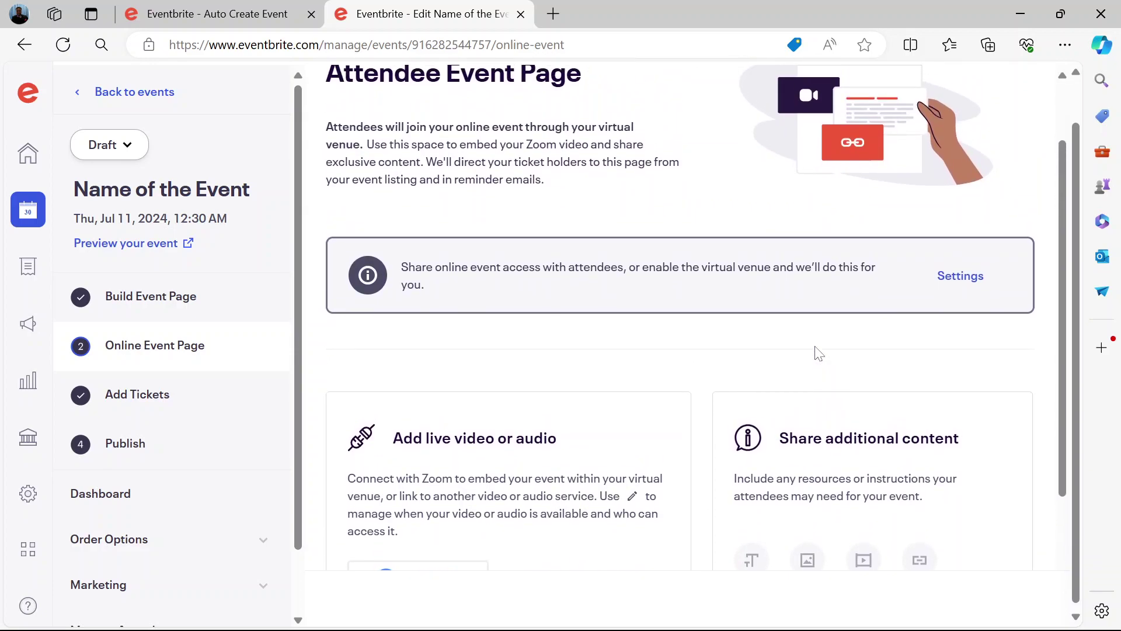
{"action": "scroll", "coordinate": [818, 353], "scroll_direction": "down", "scroll_amount": 3}
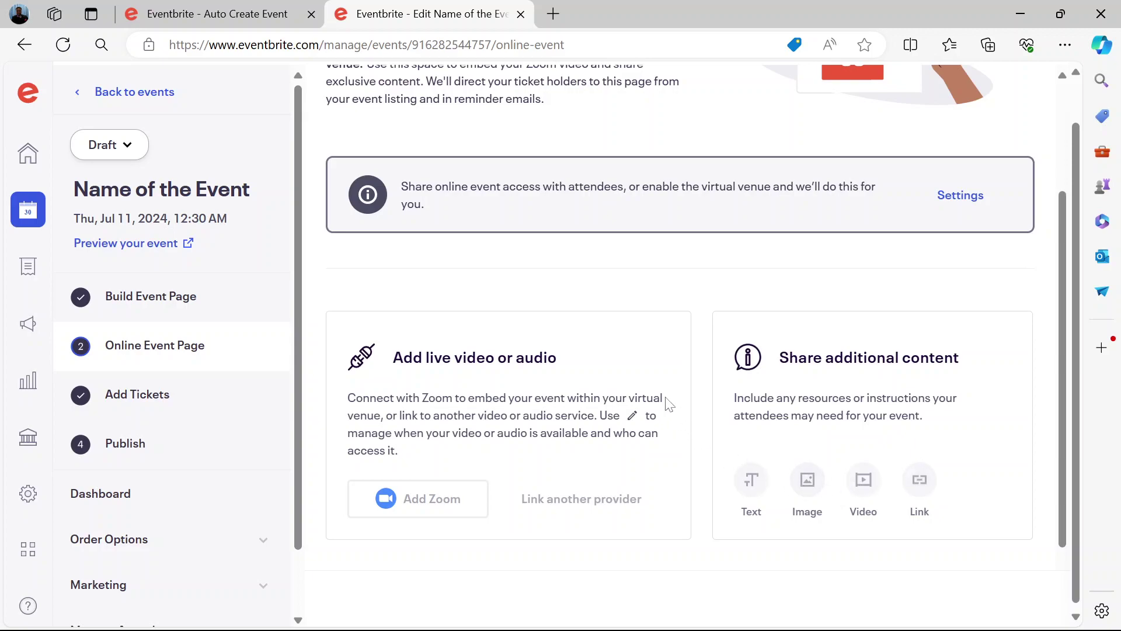
{"action": "scroll", "coordinate": [668, 403], "scroll_direction": "up", "scroll_amount": 3}
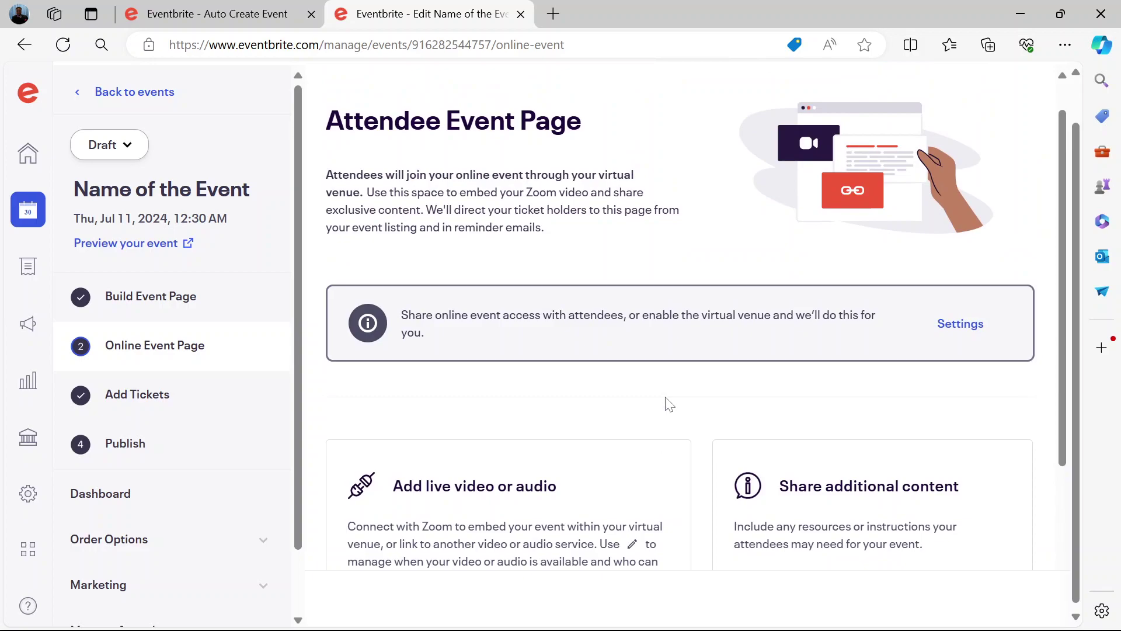
Apply the attendee page settings with access kept at 'Anyone with the link'.
{"action": "left_click", "coordinate": [962, 332]}
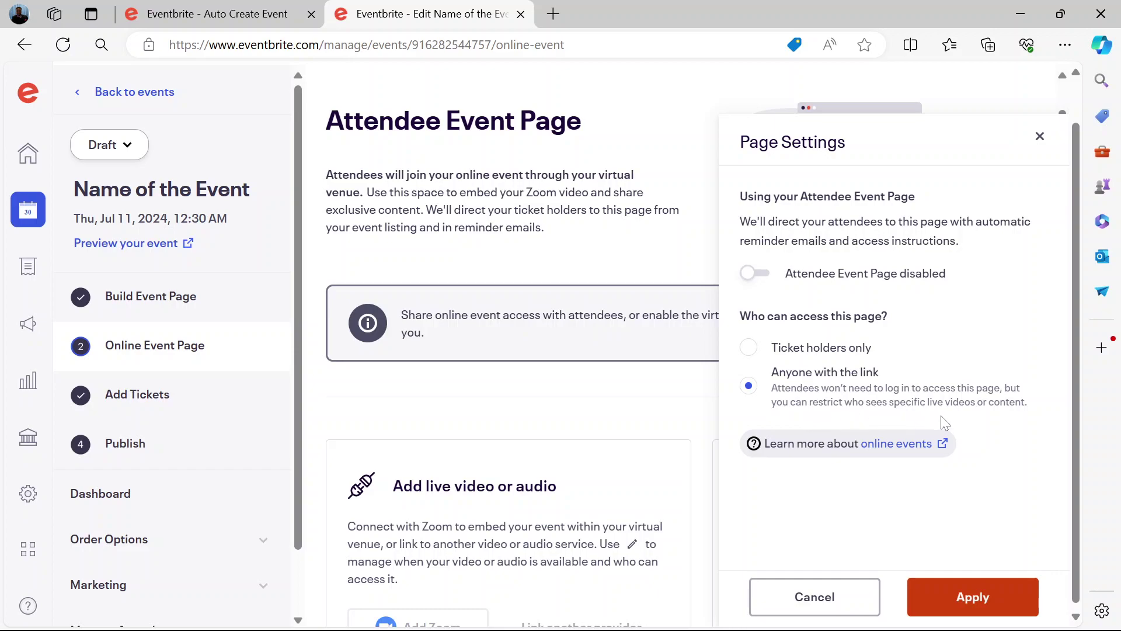
{"action": "left_click", "coordinate": [972, 599]}
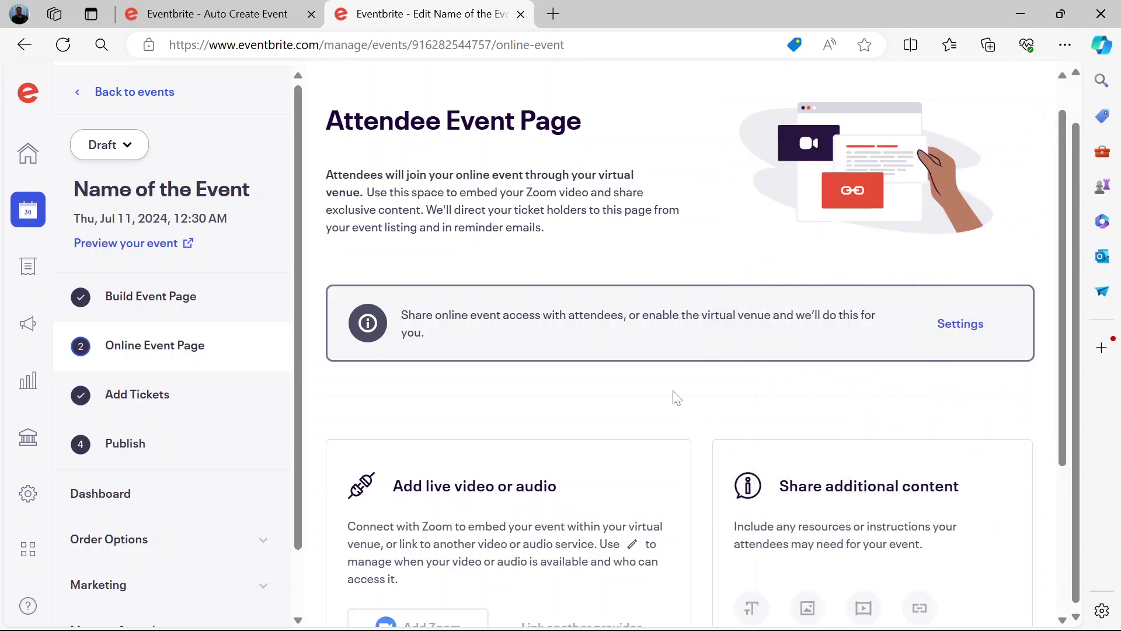
{"action": "scroll", "coordinate": [677, 397], "scroll_direction": "down", "scroll_amount": 3}
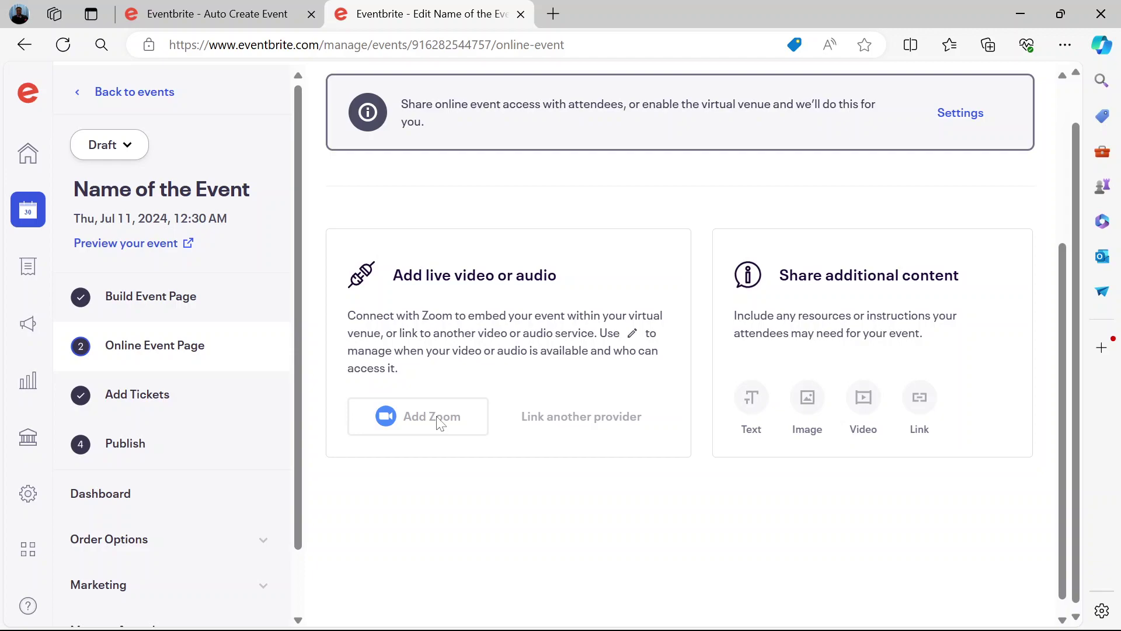
{"action": "left_click", "coordinate": [154, 405]}
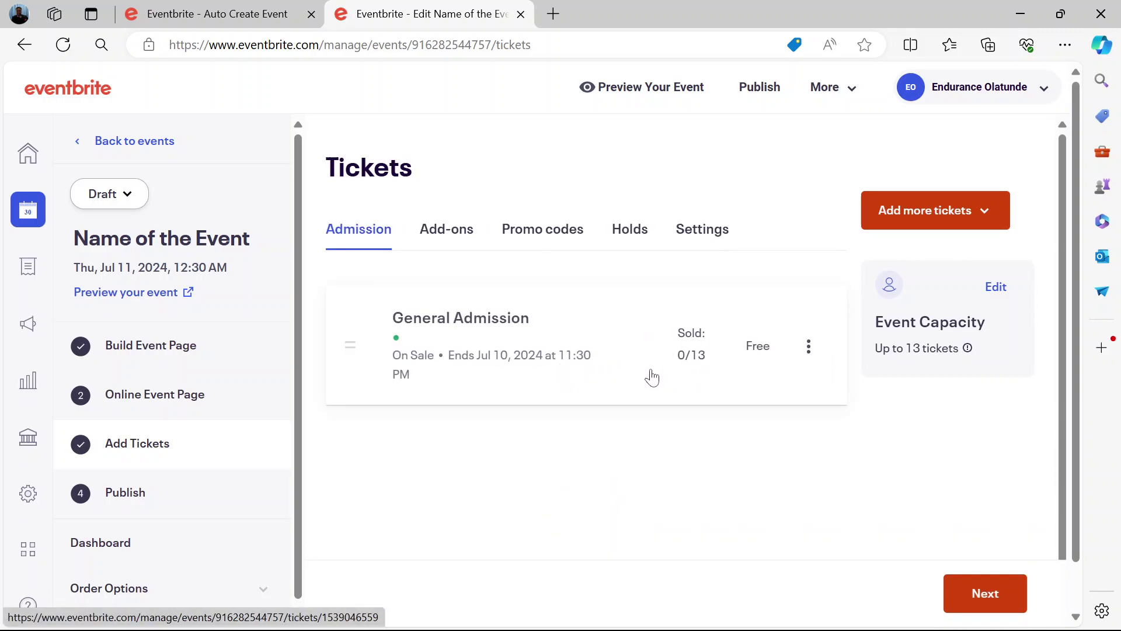
Scroll the Admission list to check the free General Admission ticket for 13 attendees.
{"action": "scroll", "coordinate": [333, 373], "scroll_direction": "down", "scroll_amount": 1}
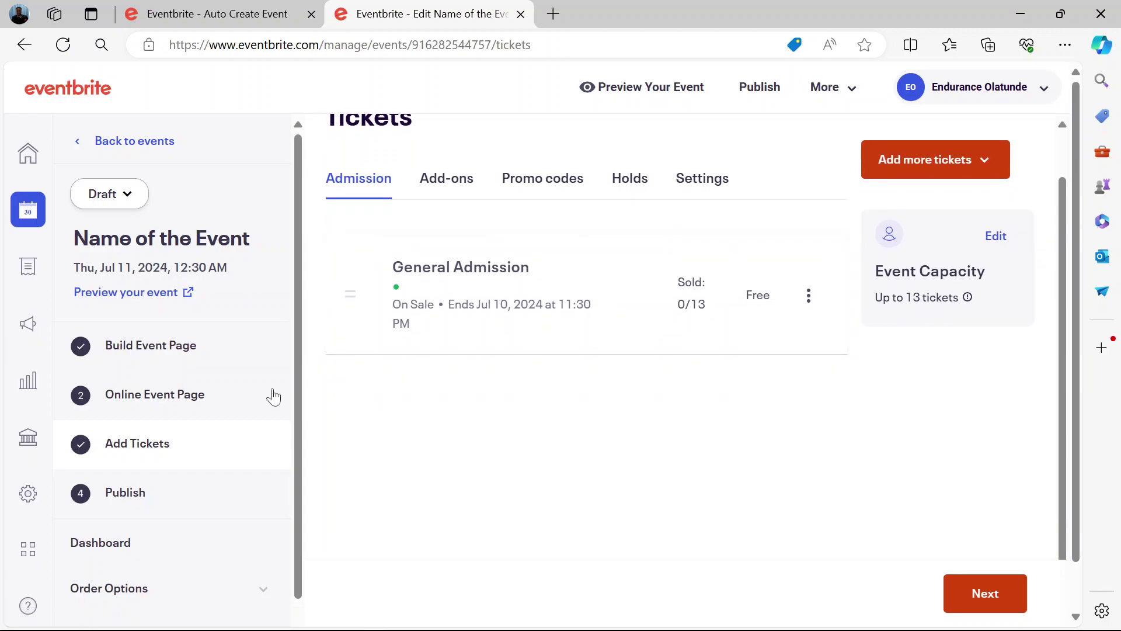
{"action": "scroll", "coordinate": [205, 458], "scroll_direction": "down", "scroll_amount": 1}
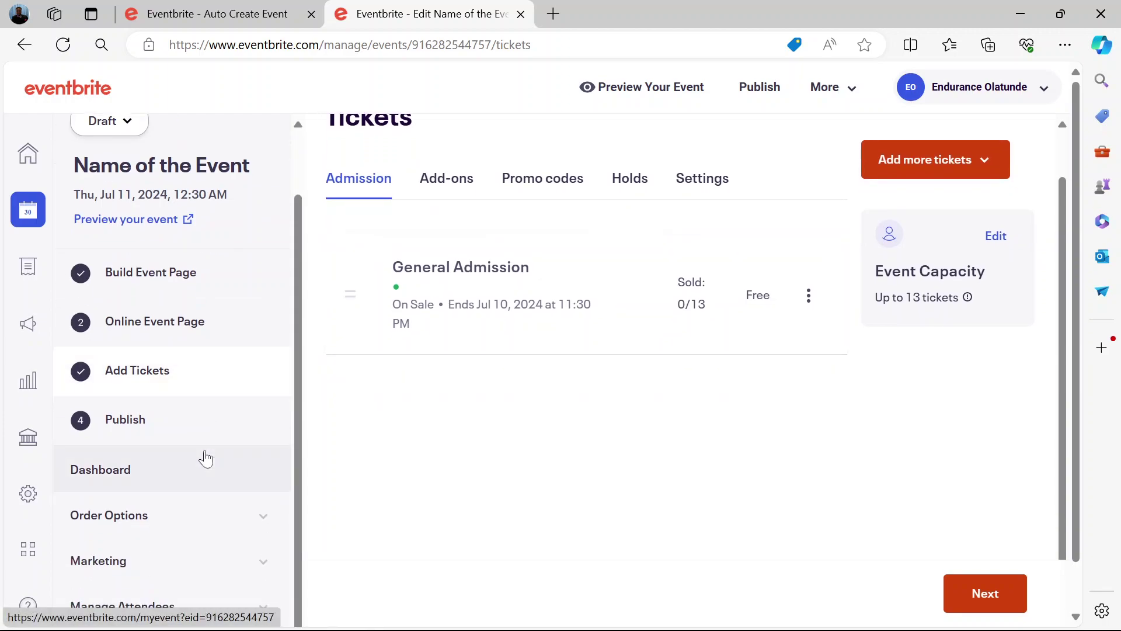
{"action": "scroll", "coordinate": [490, 269], "scroll_direction": "up", "scroll_amount": 1}
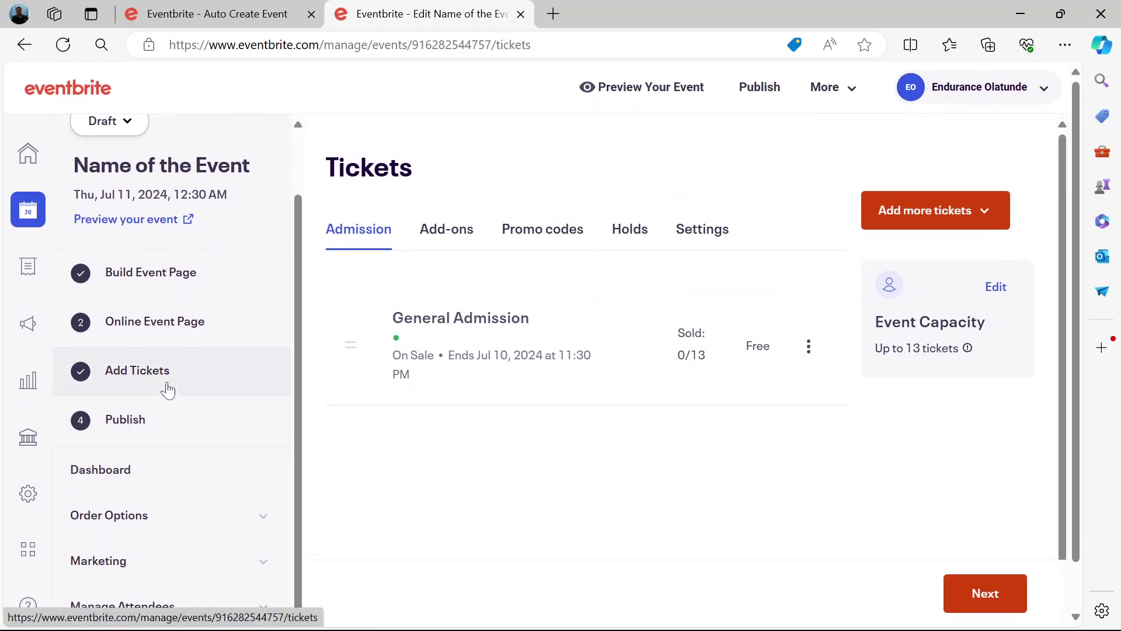
Open the event preview and scroll the desktop page from banner to footer and back.
{"action": "left_click", "coordinate": [142, 224]}
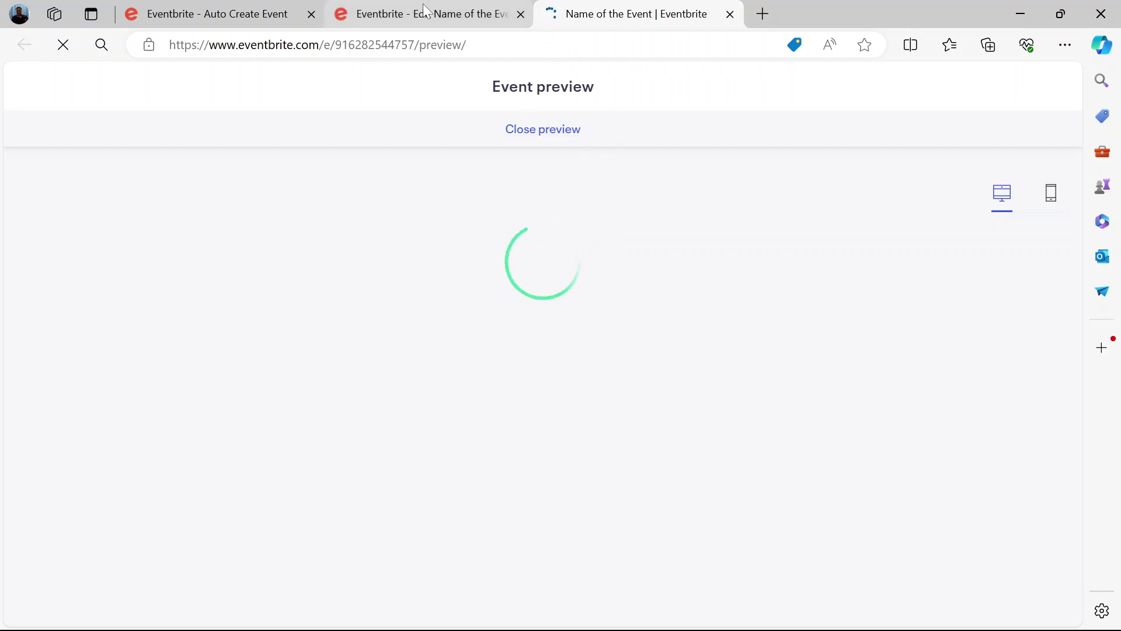
{"action": "mouse_move", "coordinate": [424, 6]}
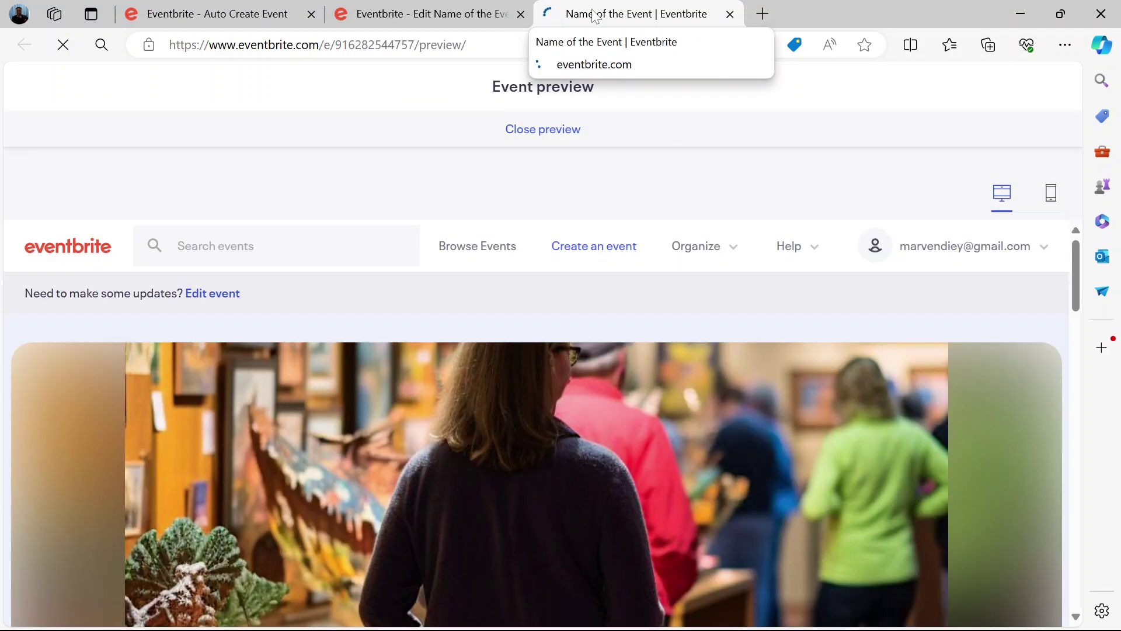
{"action": "scroll", "coordinate": [543, 295], "scroll_direction": "down", "scroll_amount": 5}
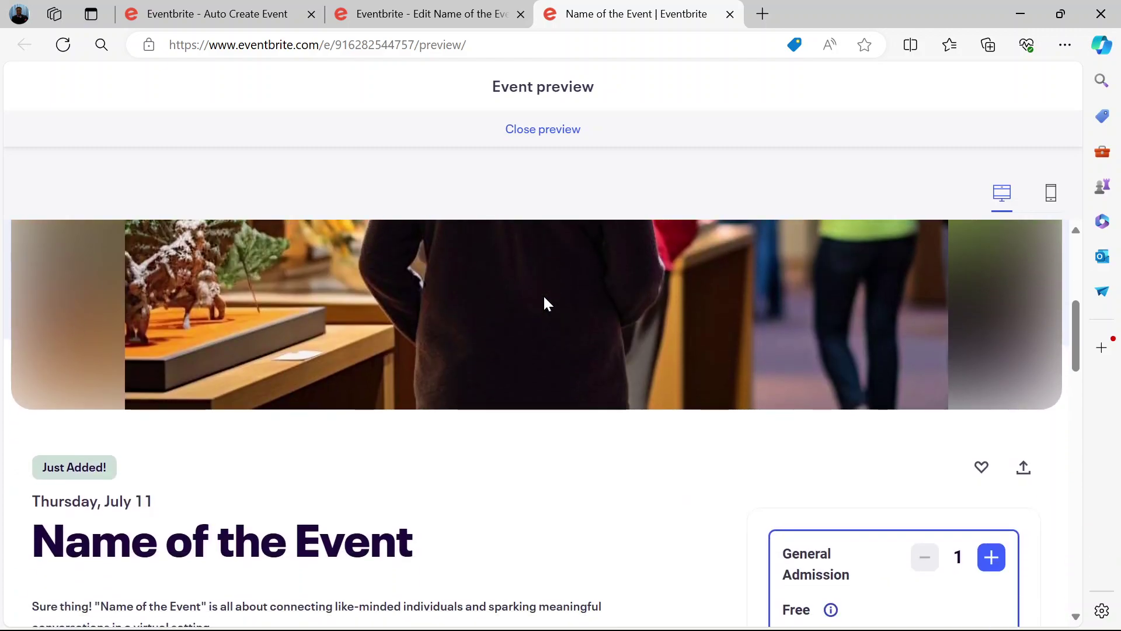
{"action": "scroll", "coordinate": [543, 297], "scroll_direction": "down", "scroll_amount": 5}
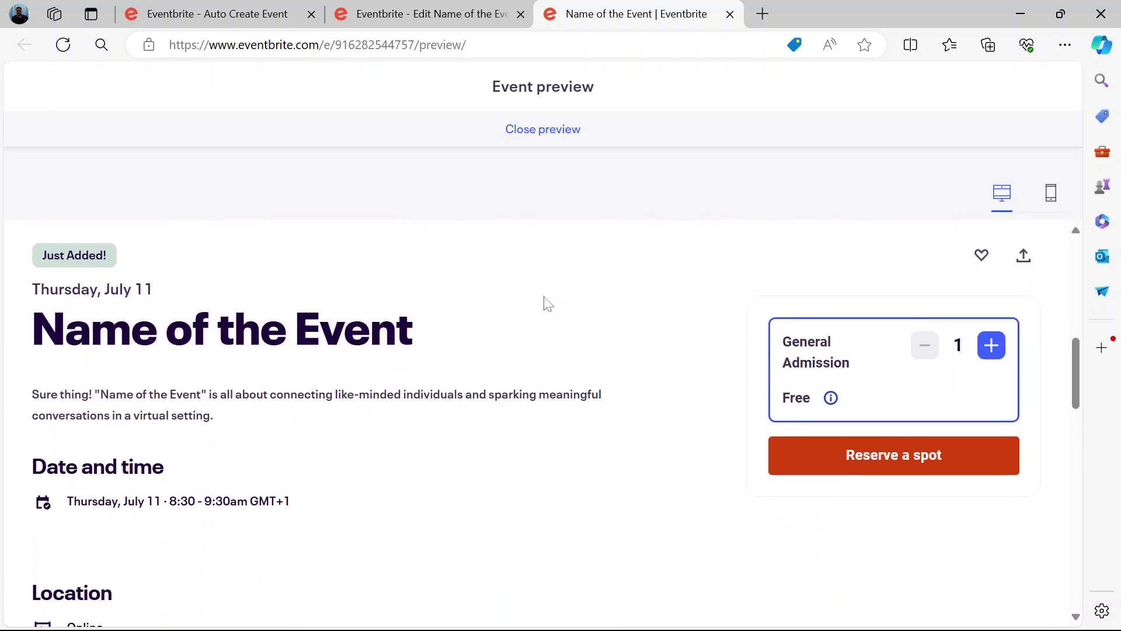
{"action": "scroll", "coordinate": [548, 303], "scroll_direction": "down", "scroll_amount": 3}
{"action": "scroll", "coordinate": [548, 303], "scroll_direction": "up", "scroll_amount": 2}
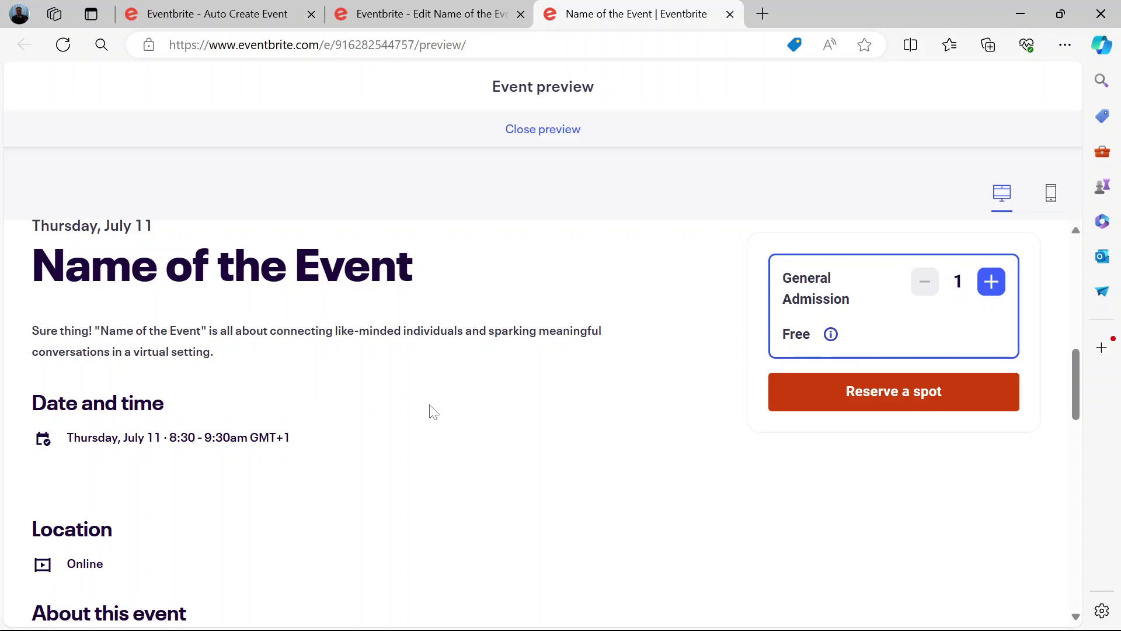
{"action": "scroll", "coordinate": [407, 432], "scroll_direction": "down", "scroll_amount": 1}
{"action": "scroll", "coordinate": [407, 432], "scroll_direction": "down", "scroll_amount": 4}
{"action": "scroll", "coordinate": [406, 431], "scroll_direction": "up", "scroll_amount": 5}
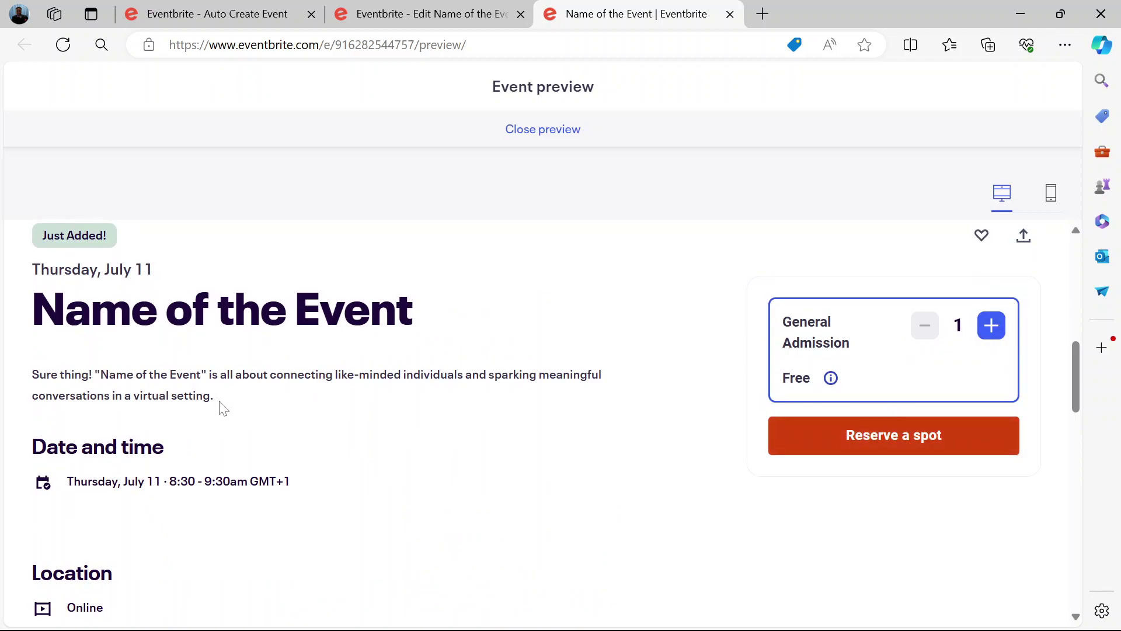
{"action": "scroll", "coordinate": [224, 409], "scroll_direction": "down", "scroll_amount": 5}
{"action": "scroll", "coordinate": [223, 409], "scroll_direction": "down", "scroll_amount": 2}
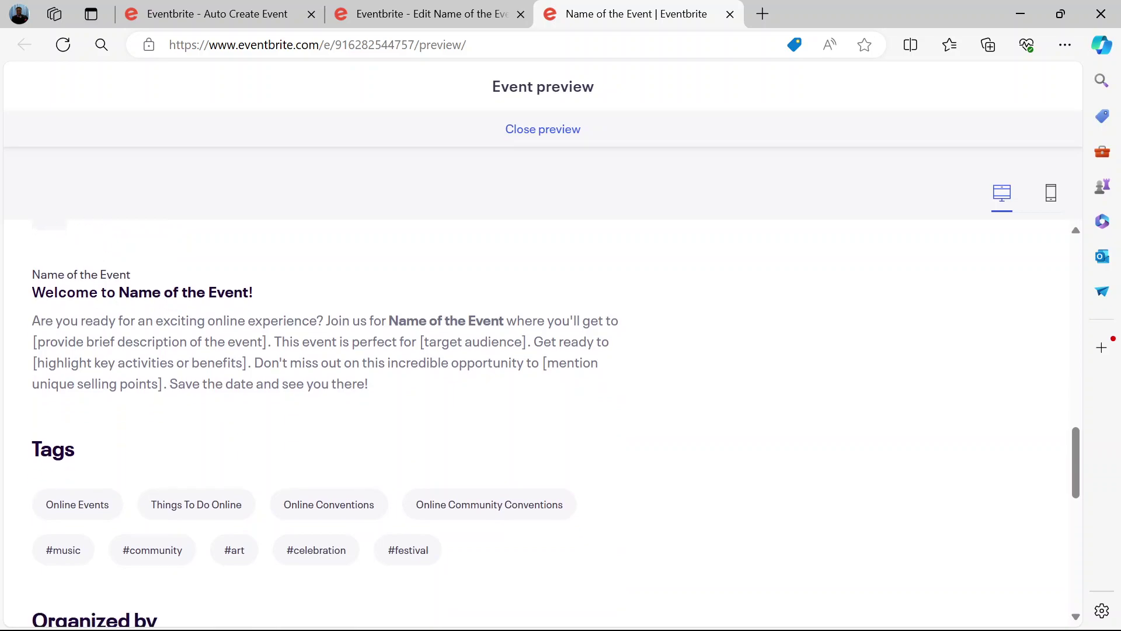
{"action": "scroll", "coordinate": [299, 424], "scroll_direction": "down", "scroll_amount": 5}
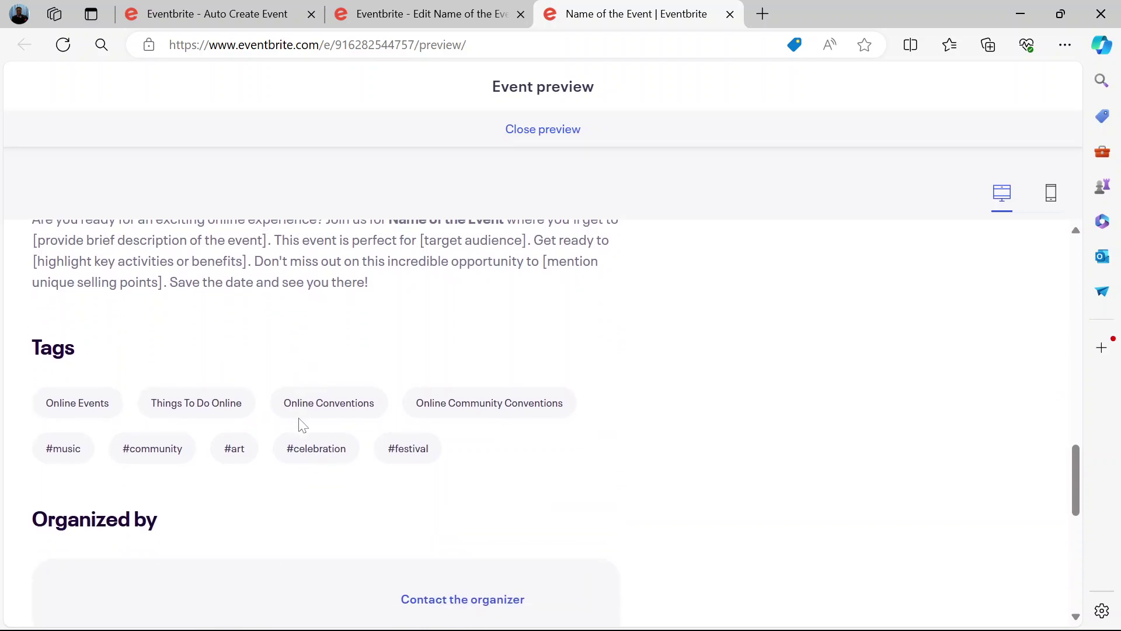
{"action": "scroll", "coordinate": [302, 426], "scroll_direction": "down", "scroll_amount": 2}
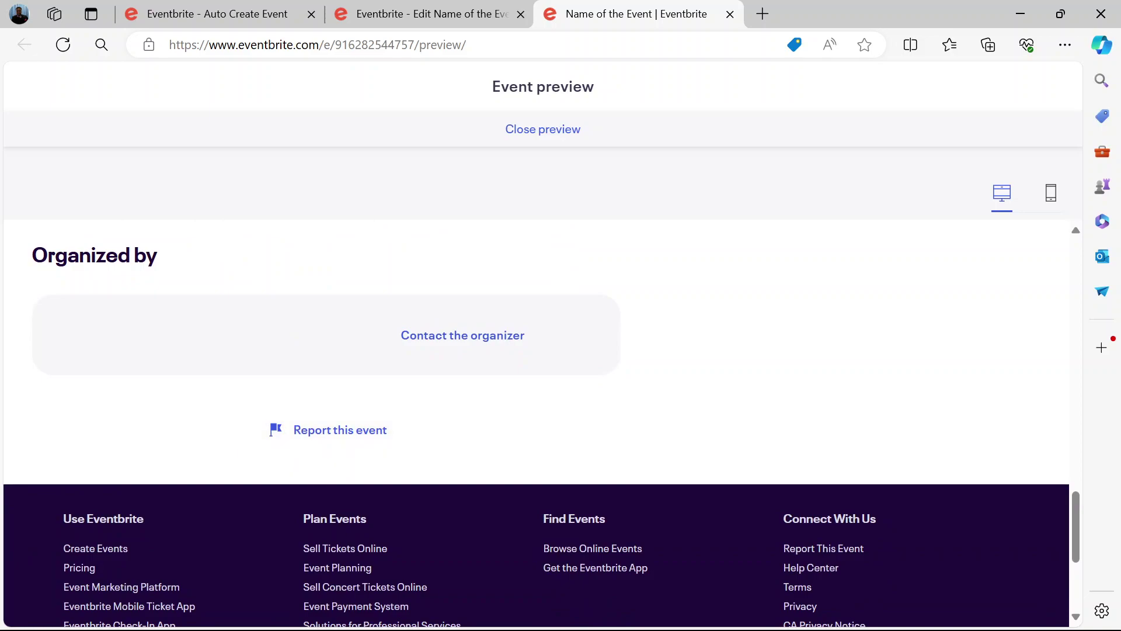
{"action": "mouse_move", "coordinate": [427, 629]}
{"action": "scroll", "coordinate": [987, 437], "scroll_direction": "up", "scroll_amount": 15}
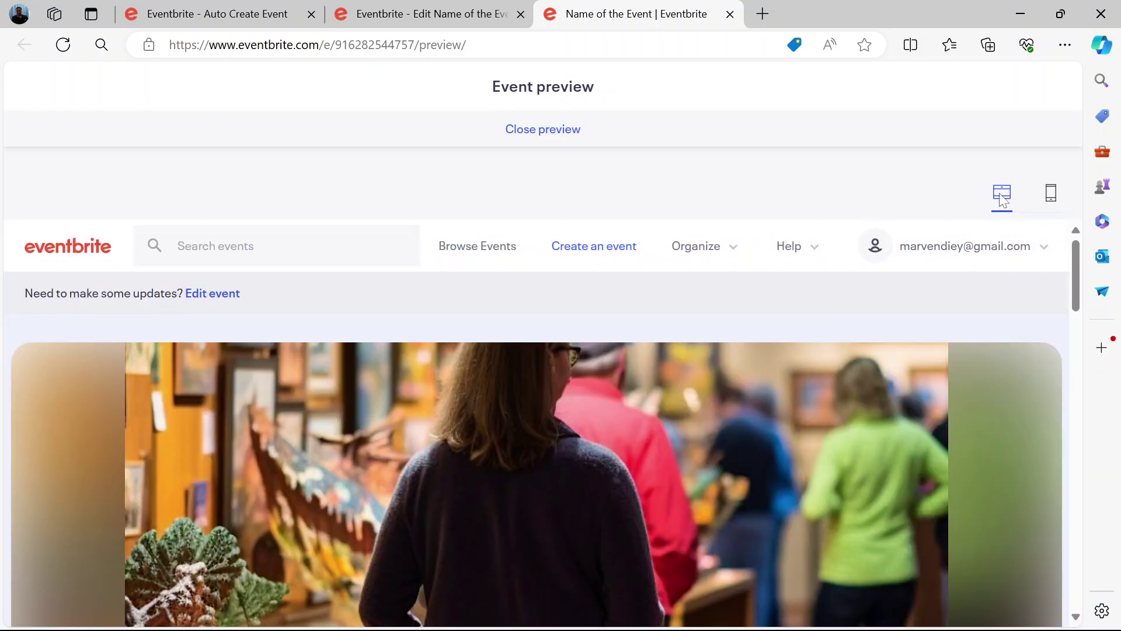
View the event page in mobile layout, then close the preview tab.
{"action": "left_click", "coordinate": [1053, 198]}
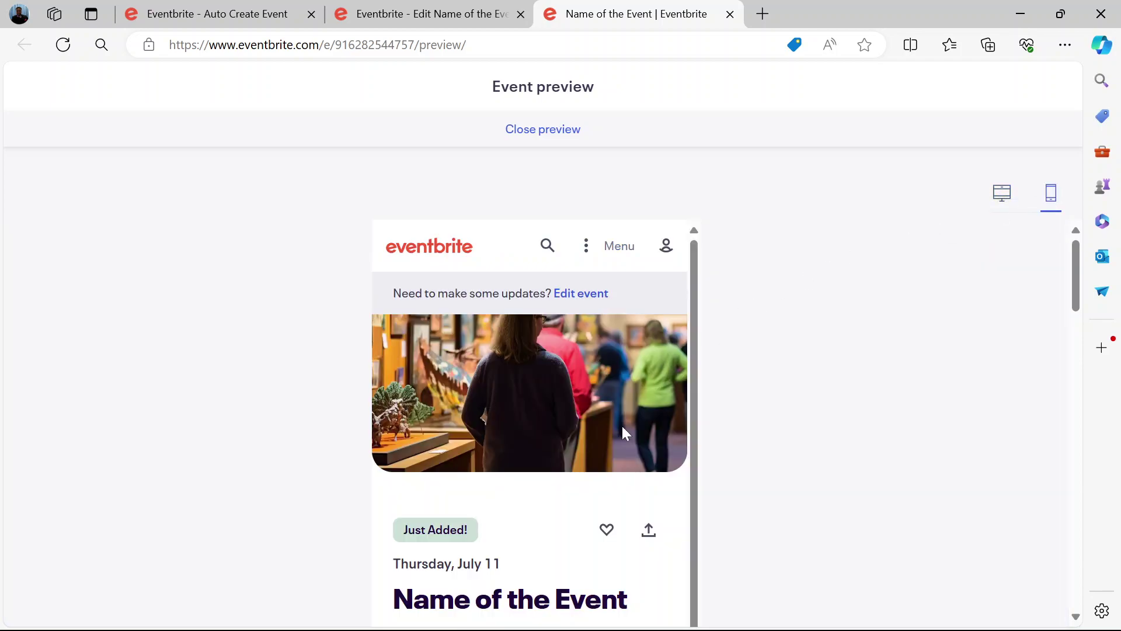
{"action": "scroll", "coordinate": [622, 424], "scroll_direction": "down", "scroll_amount": 6}
{"action": "scroll", "coordinate": [624, 430], "scroll_direction": "down", "scroll_amount": 10}
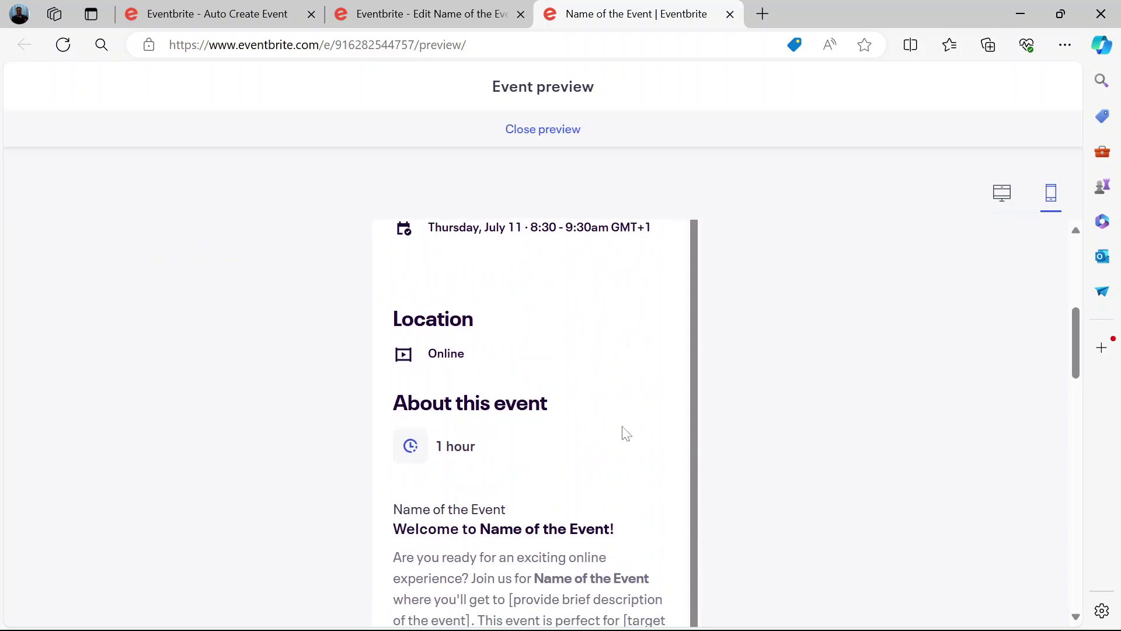
{"action": "scroll", "coordinate": [621, 433], "scroll_direction": "up", "scroll_amount": 15}
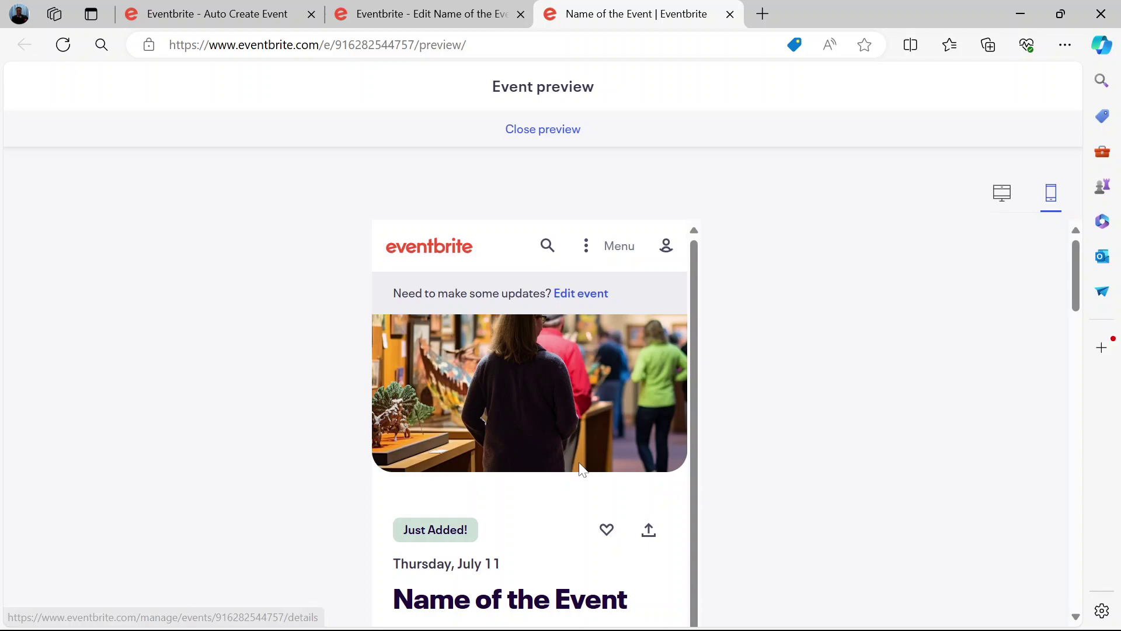
{"action": "scroll", "coordinate": [583, 469], "scroll_direction": "down", "scroll_amount": 3}
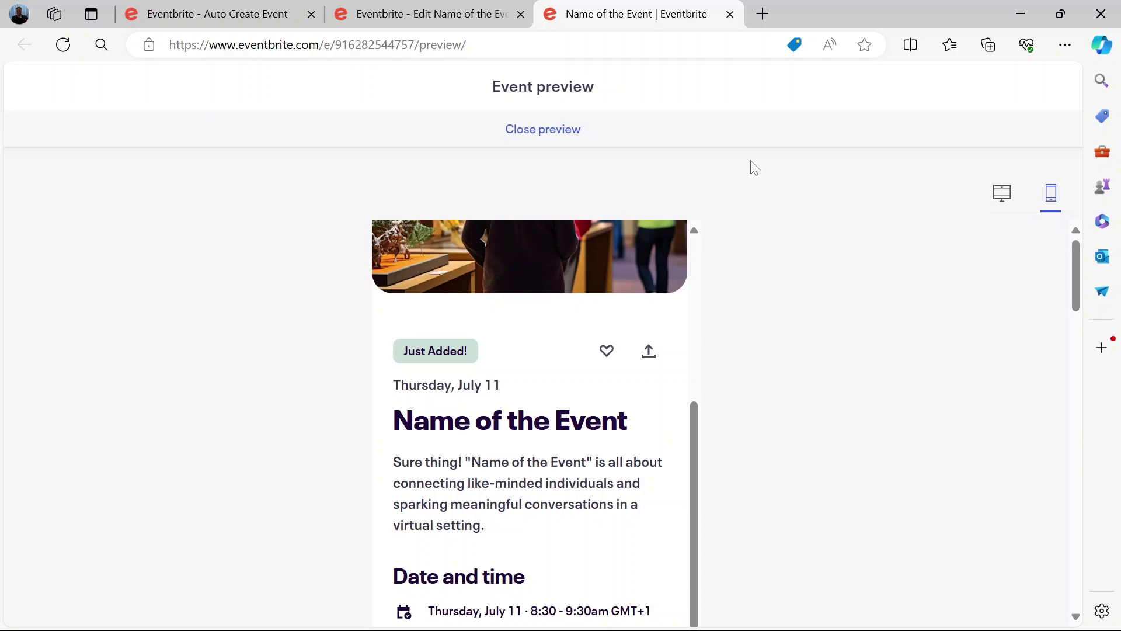
{"action": "left_click", "coordinate": [730, 14]}
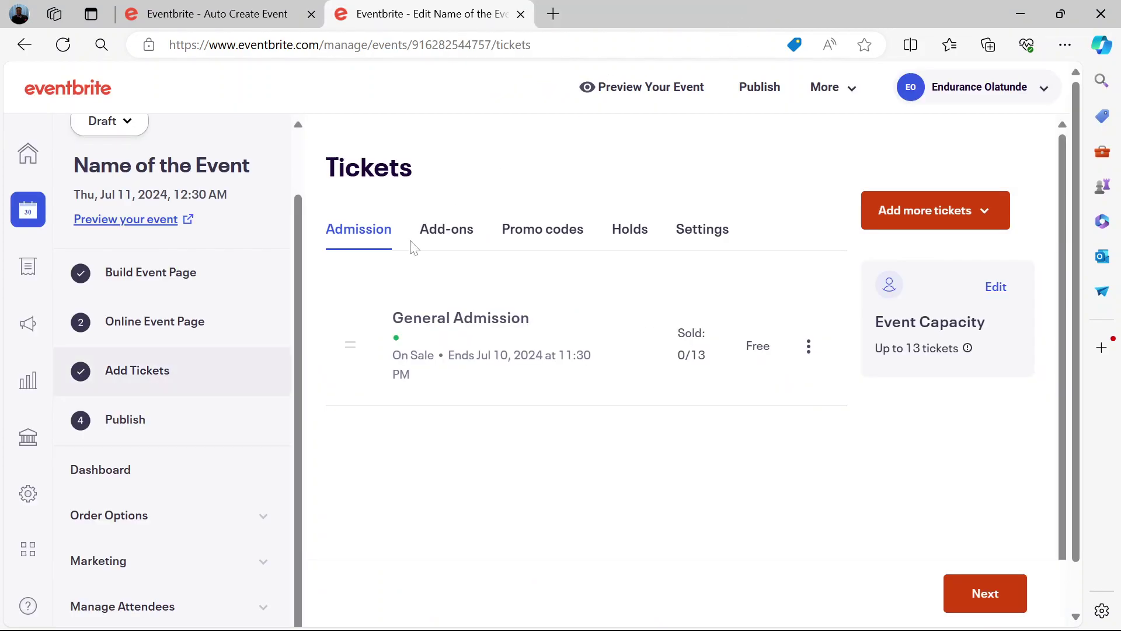